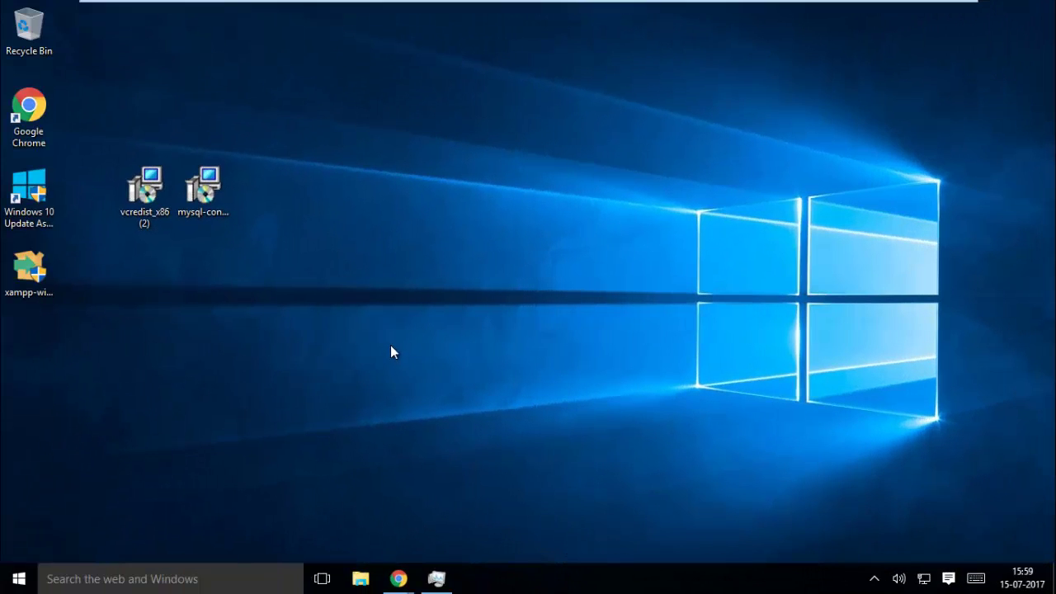
Step: Search the web for 'mysql connector' and open the MySQL Connector/J download page
{"action": "mouse_move", "coordinate": [399, 578]}
{"action": "left_click", "coordinate": [452, 533]}
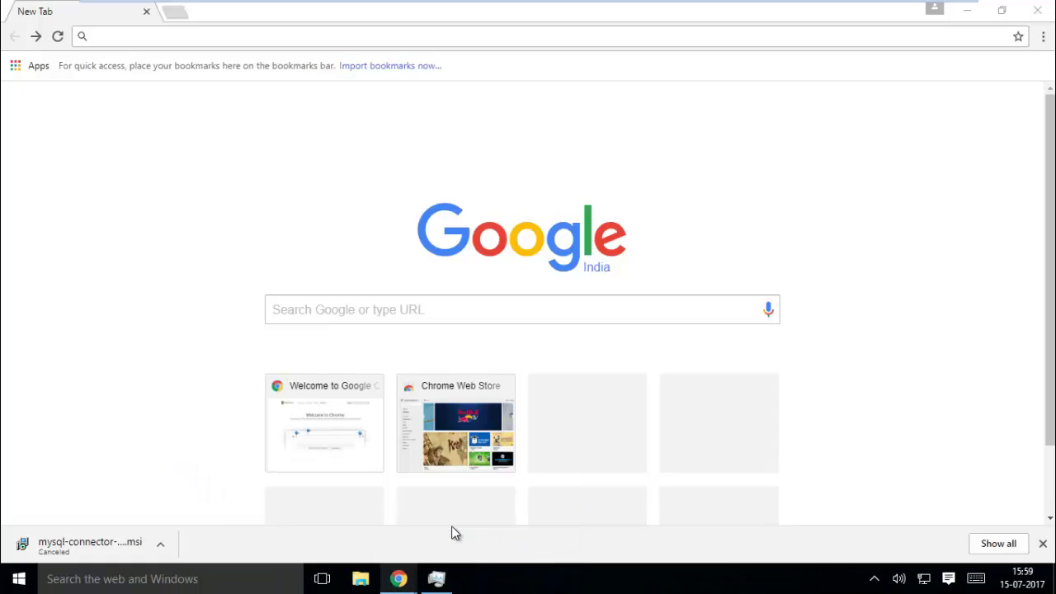
{"action": "type", "text": "mysql connector"}
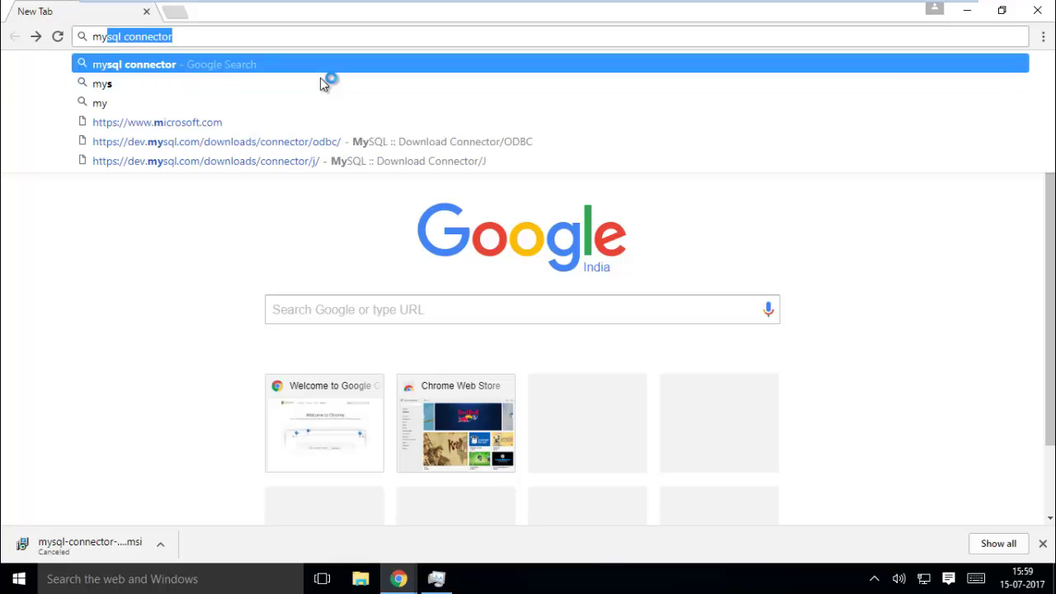
{"action": "key", "text": "Return"}
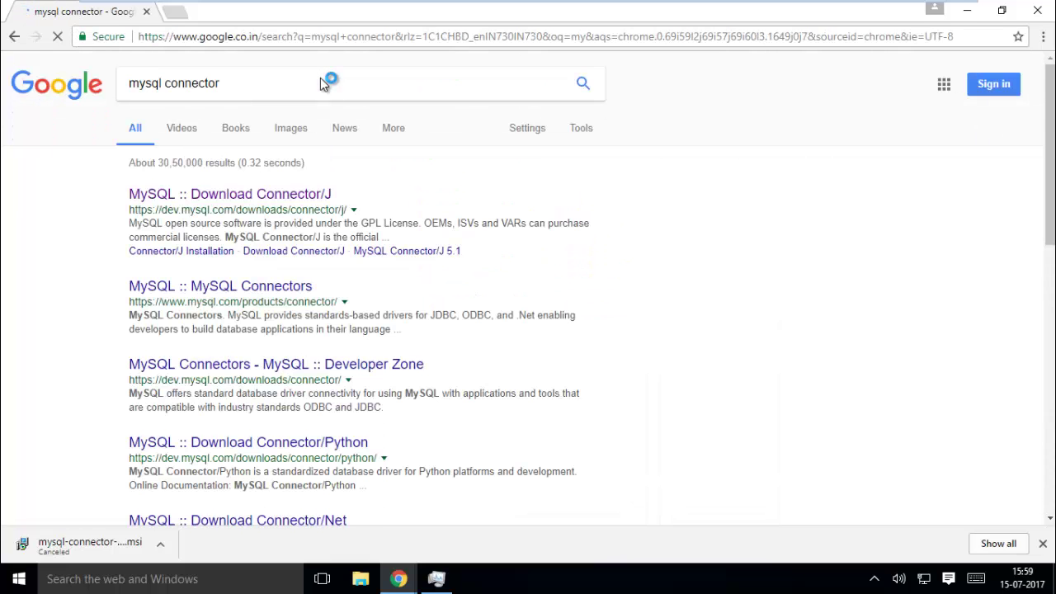
{"action": "left_click", "coordinate": [225, 198]}
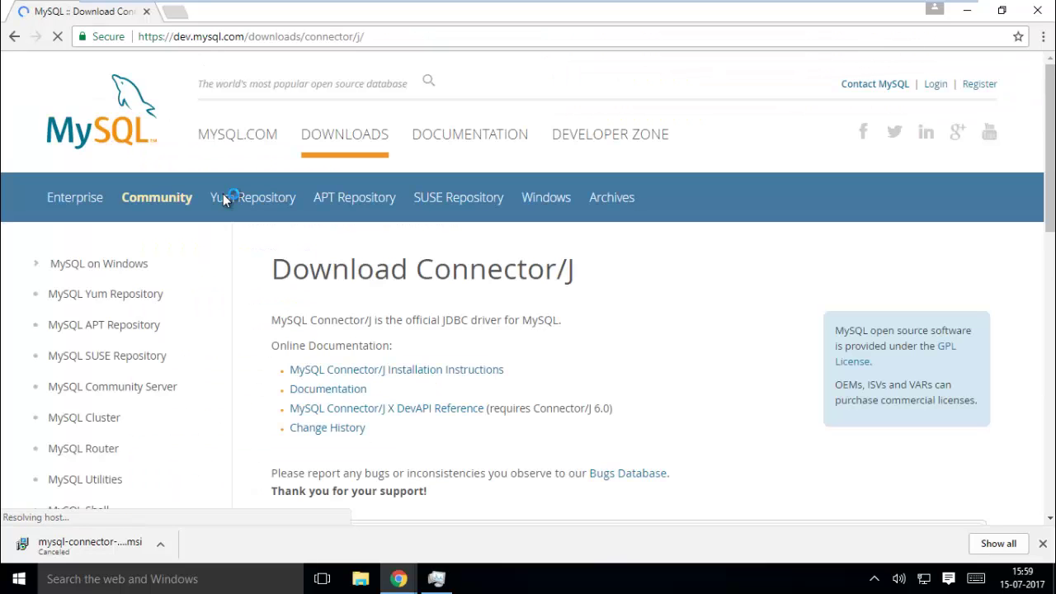
Step: Go to the Connector/ODBC 5.3.8 downloads, then minimize Chrome and select the downloaded installer
{"action": "scroll", "coordinate": [226, 198], "scroll_direction": "down", "scroll_amount": 3}
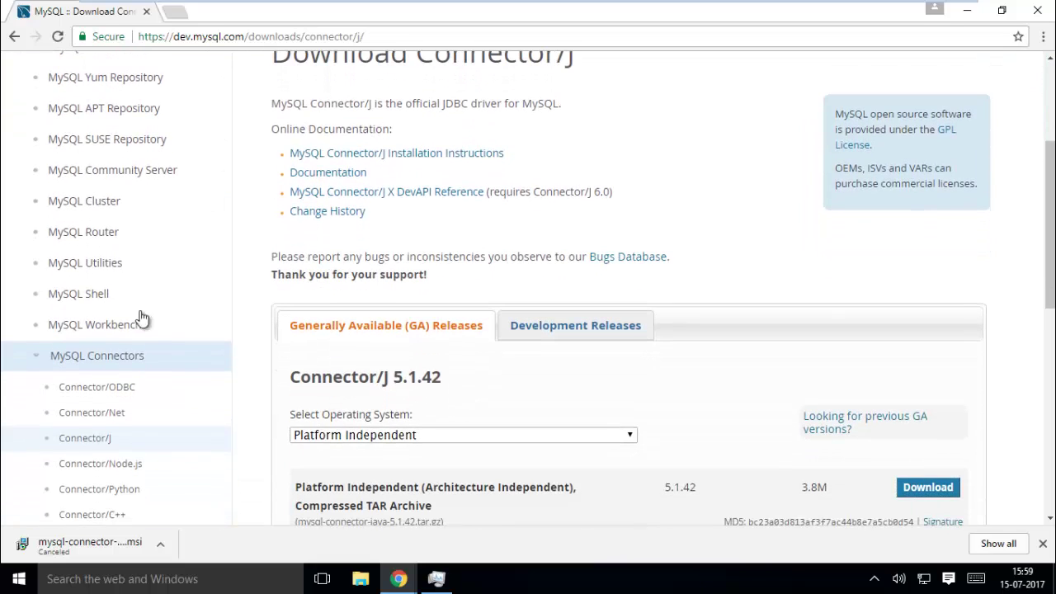
{"action": "left_click", "coordinate": [104, 393]}
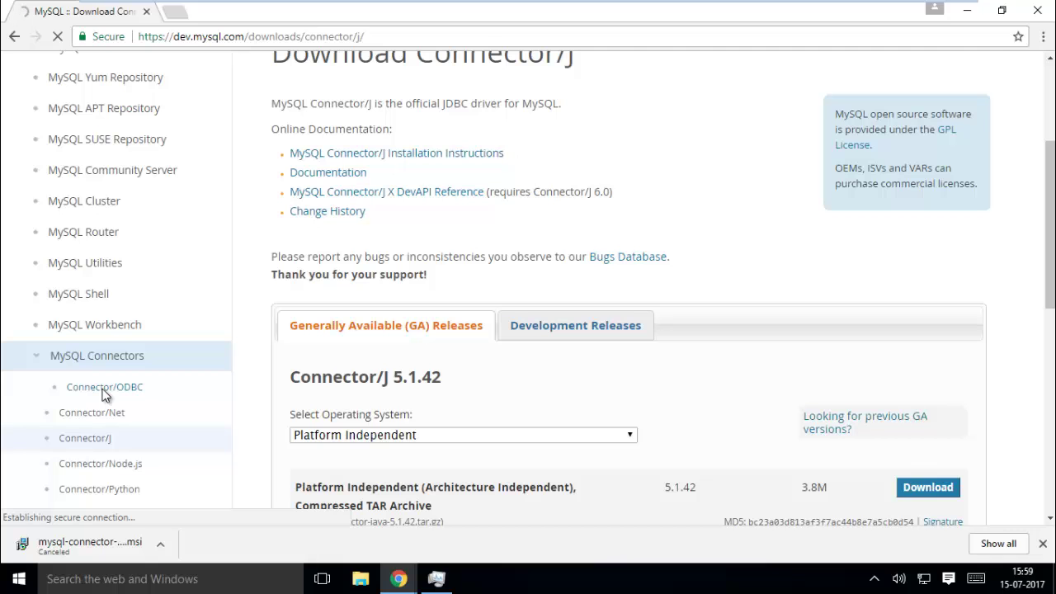
{"action": "scroll", "coordinate": [104, 396], "scroll_direction": "down", "scroll_amount": 5}
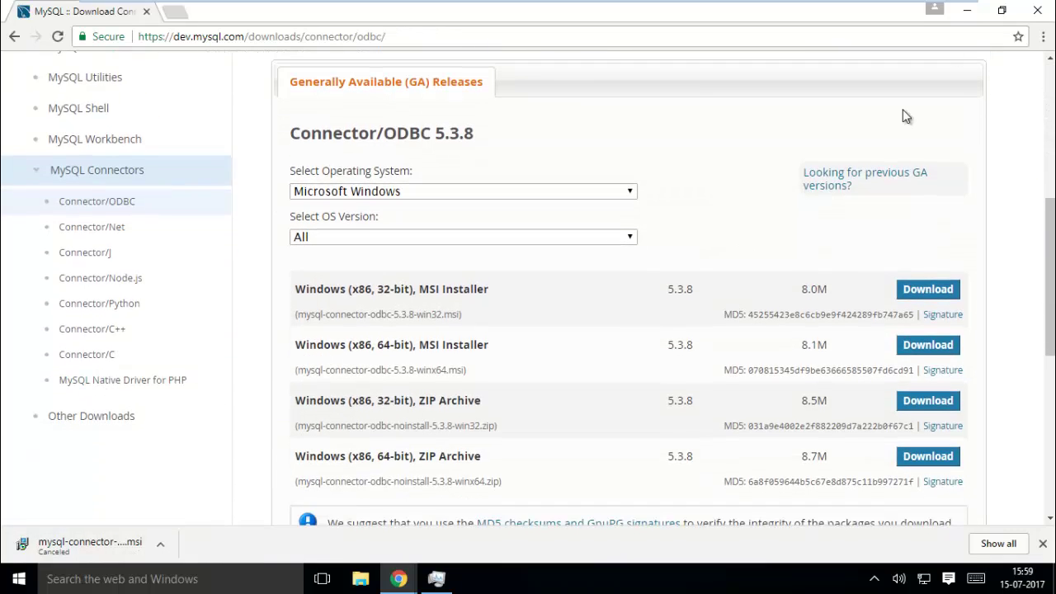
{"action": "left_click", "coordinate": [967, 10]}
{"action": "left_click_drag", "start_coordinate": [276, 103], "coordinate": [198, 224]}
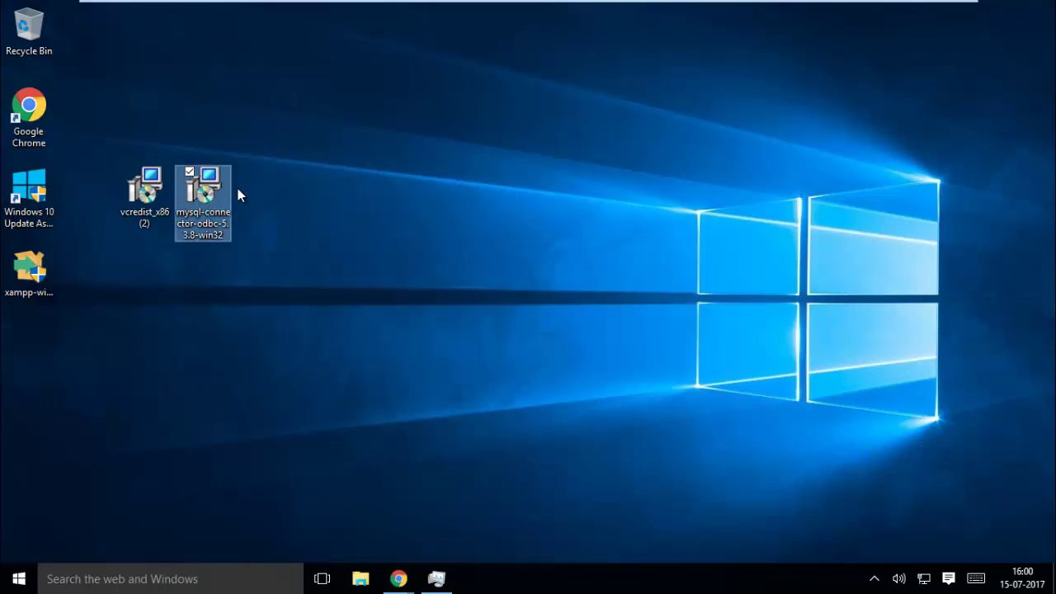
Step: Back in Chrome, open Microsoft's Visual C++ 2013 Redistributable download page
{"action": "left_click", "coordinate": [328, 136]}
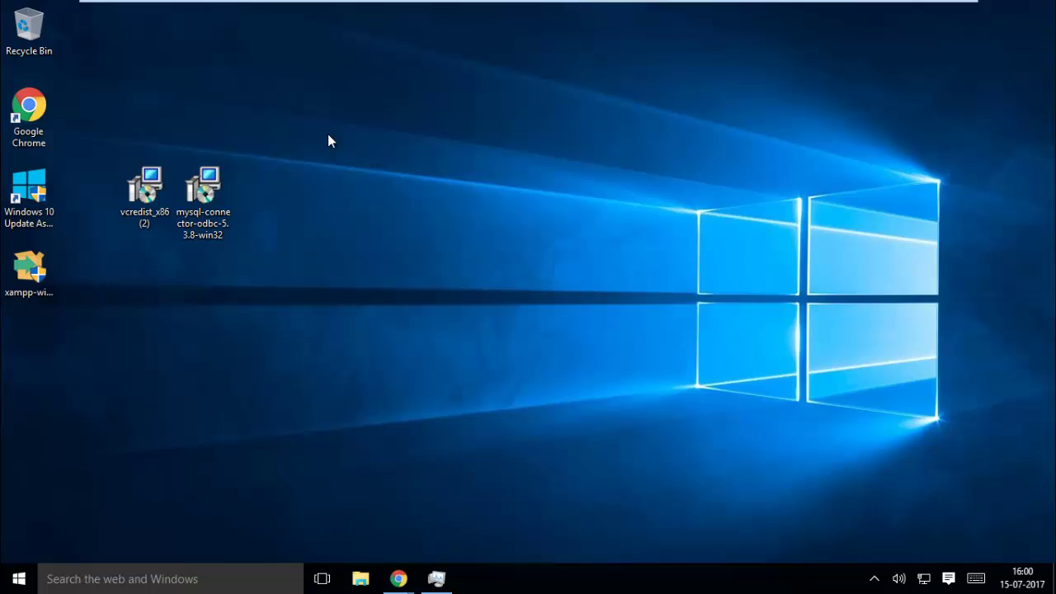
{"action": "key", "text": "alt+Tab"}
{"action": "left_click", "coordinate": [342, 78]}
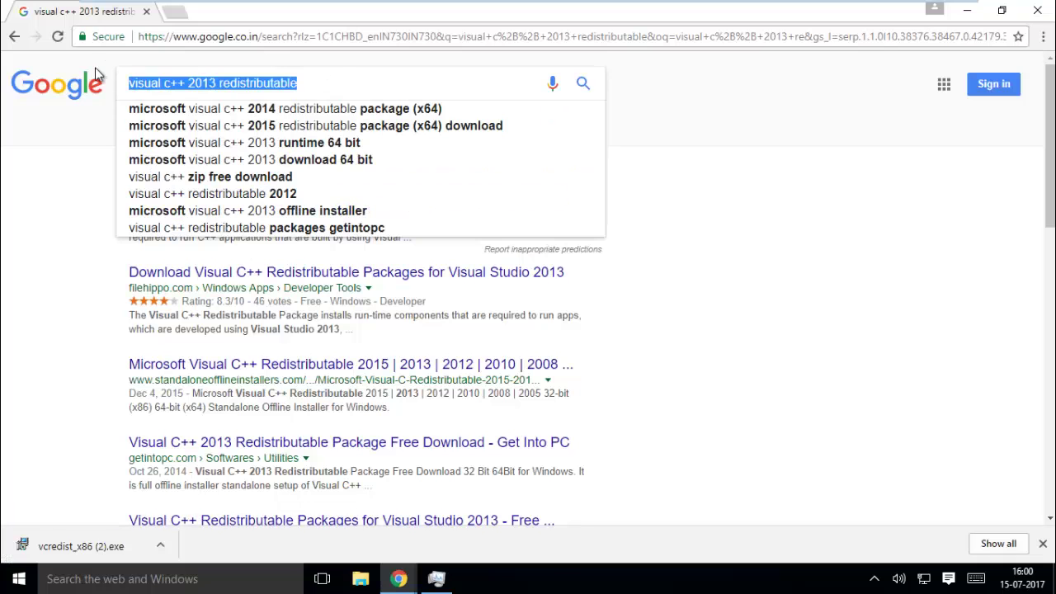
{"action": "left_click", "coordinate": [37, 218]}
{"action": "left_click", "coordinate": [222, 196]}
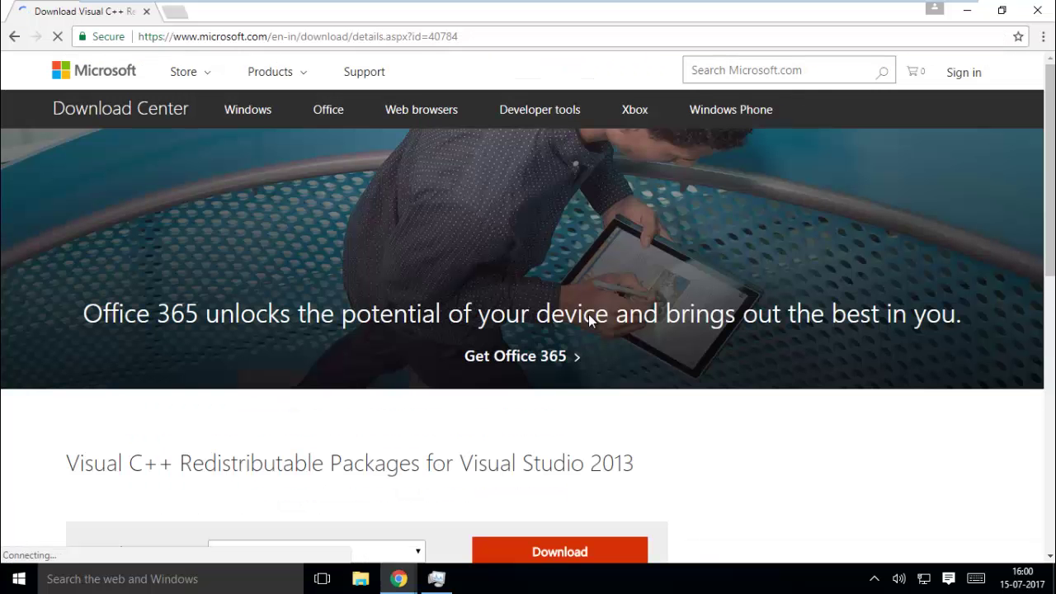
Step: Choose vcredist_x86.exe for download and minimize the browser
{"action": "scroll", "coordinate": [865, 484], "scroll_direction": "down", "scroll_amount": 3}
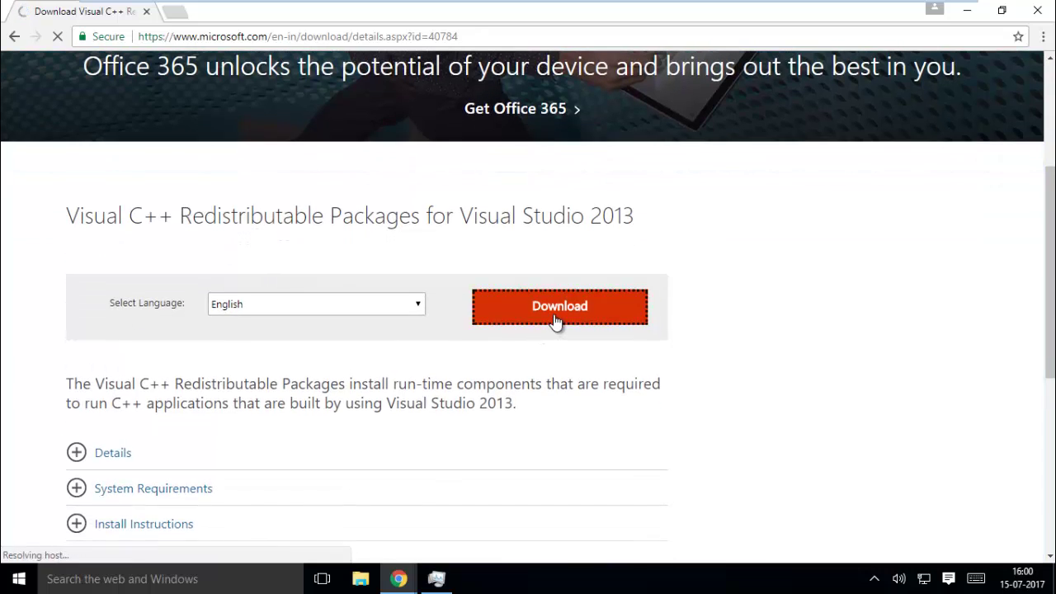
{"action": "left_click", "coordinate": [556, 319]}
{"action": "left_click", "coordinate": [81, 307]}
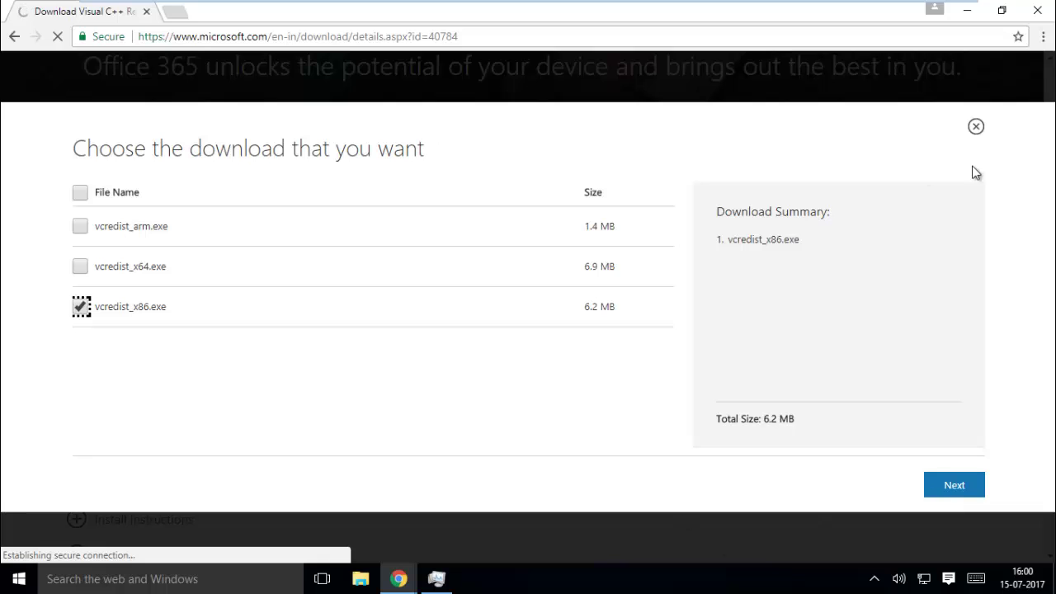
{"action": "left_click", "coordinate": [967, 11]}
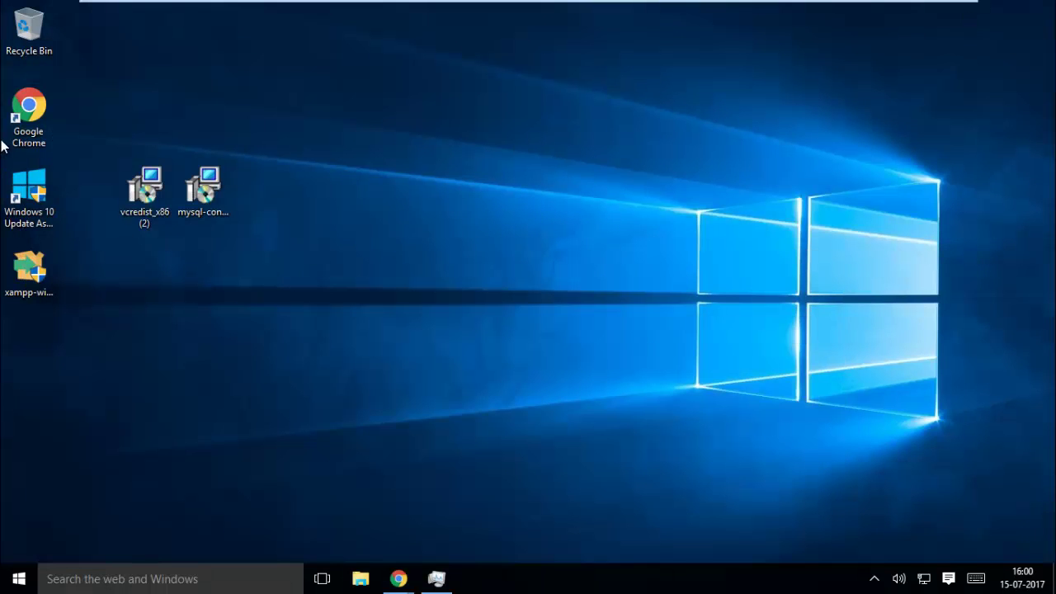
Step: Install Visual C++ 2013 Redistributable (x86) 12.0.30501 from vcredist_x86 (2), accepting the license terms
{"action": "left_click", "coordinate": [151, 221]}
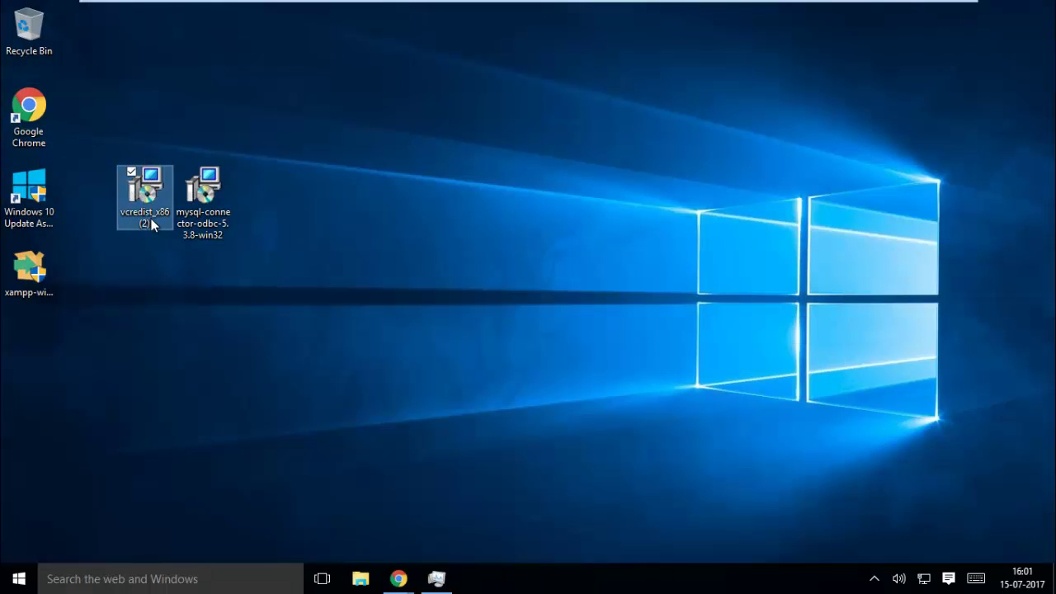
{"action": "left_click", "coordinate": [422, 220]}
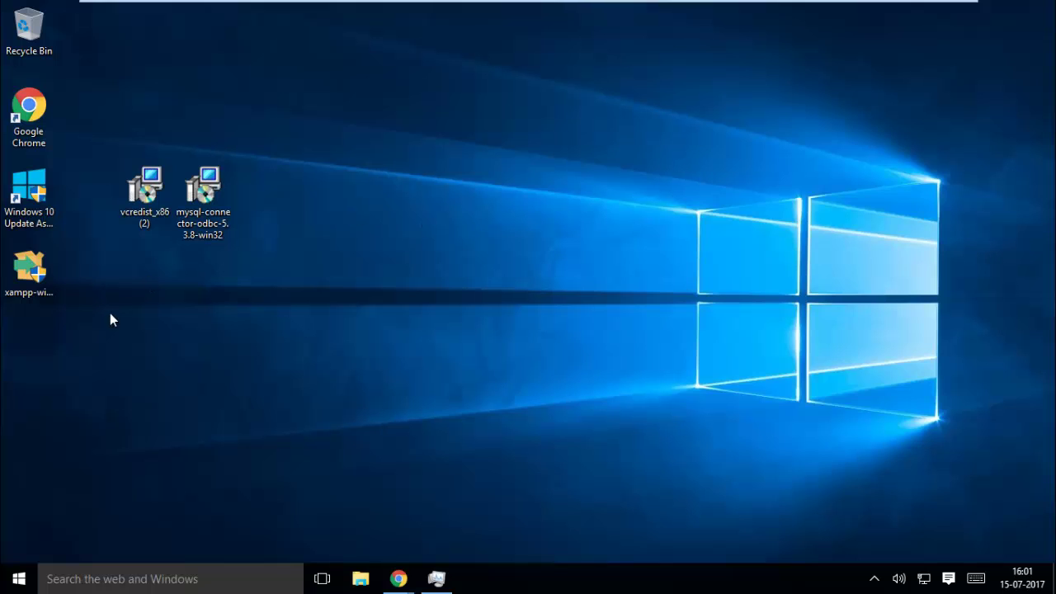
{"action": "double_click", "coordinate": [145, 195]}
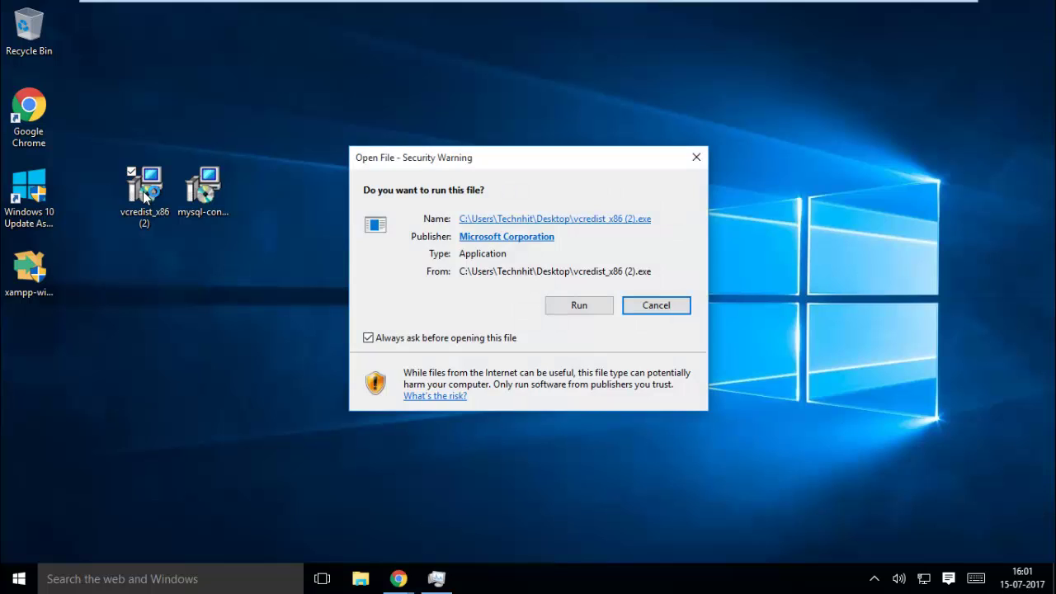
{"action": "left_click", "coordinate": [579, 305]}
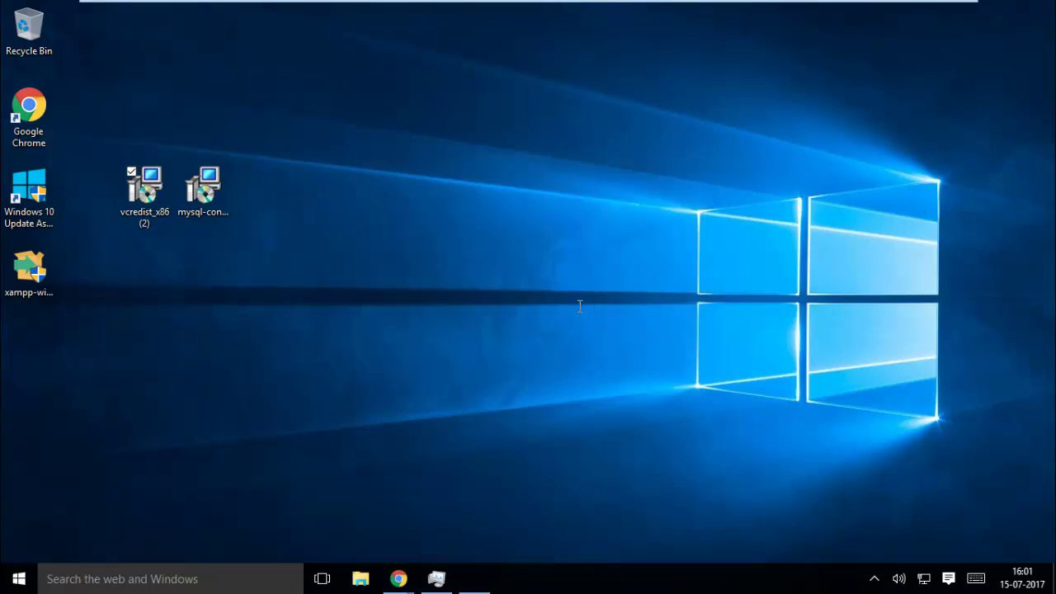
{"action": "left_click", "coordinate": [362, 352]}
{"action": "left_click", "coordinate": [620, 379]}
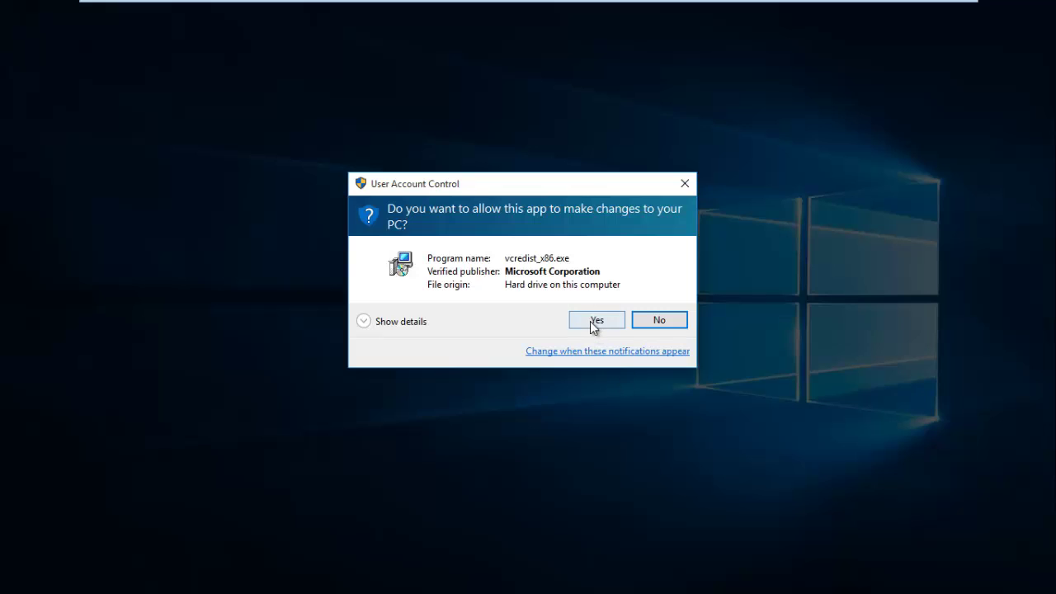
{"action": "left_click", "coordinate": [592, 322]}
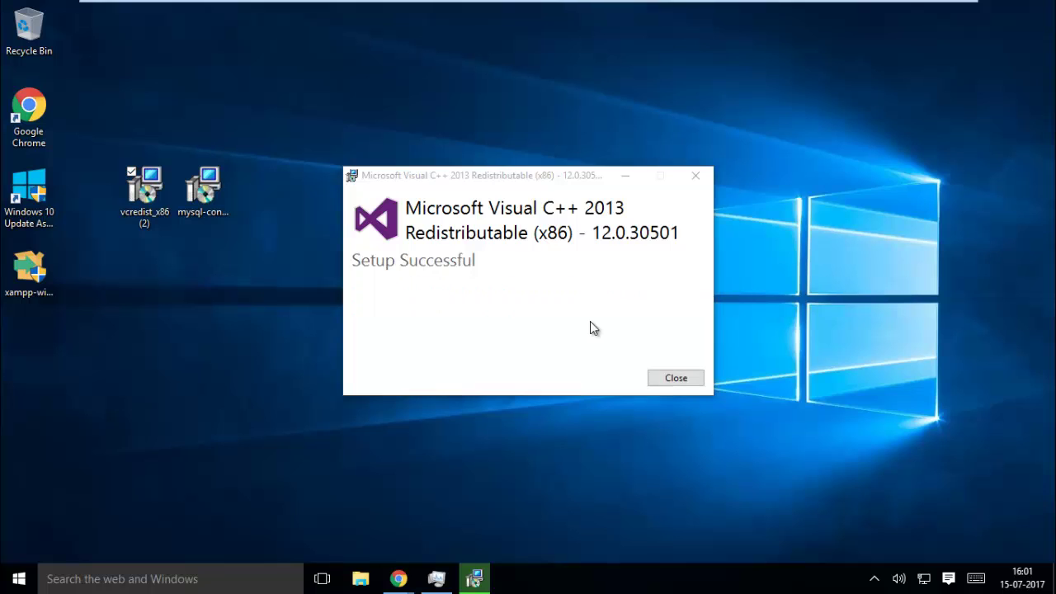
{"action": "left_click", "coordinate": [665, 381]}
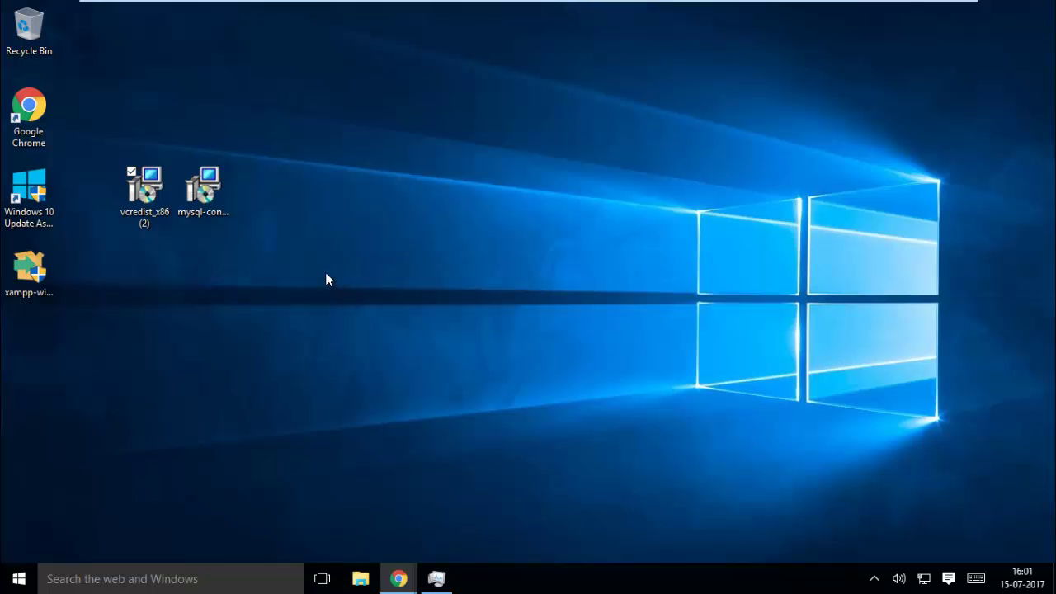
Step: Install MySQL Connector/ODBC 5.3 with the Typical setup, accepting the license agreement
{"action": "double_click", "coordinate": [204, 189]}
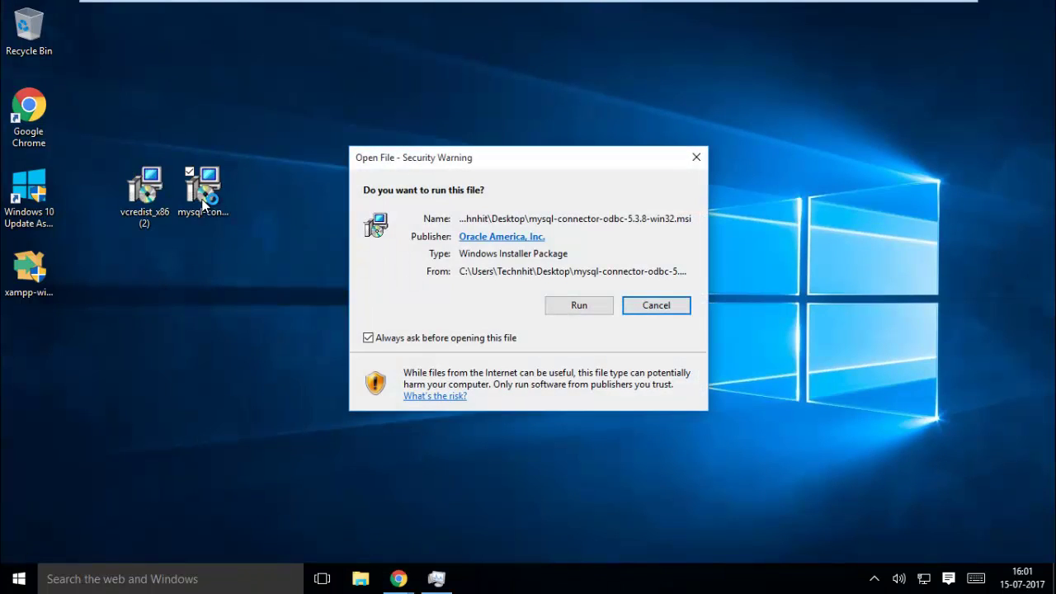
{"action": "left_click", "coordinate": [578, 305]}
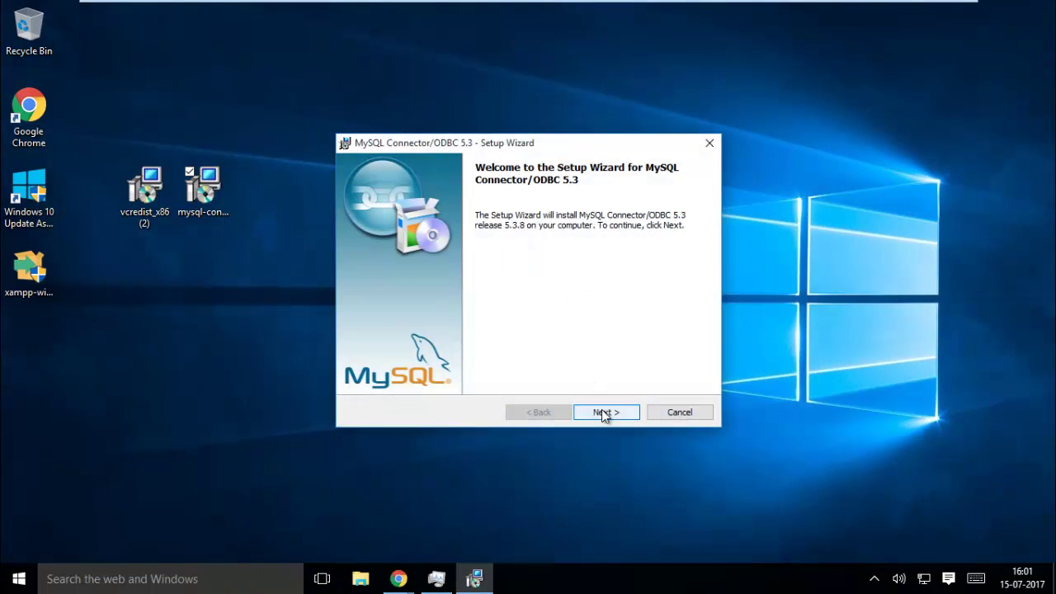
{"action": "left_click", "coordinate": [602, 413]}
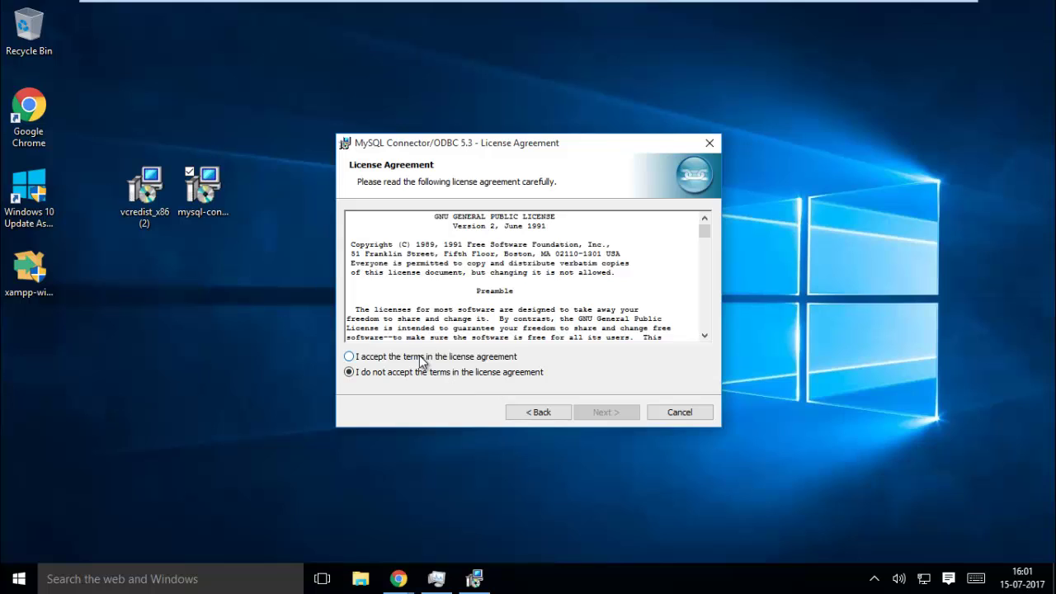
{"action": "left_click", "coordinate": [421, 359]}
{"action": "left_click", "coordinate": [602, 411]}
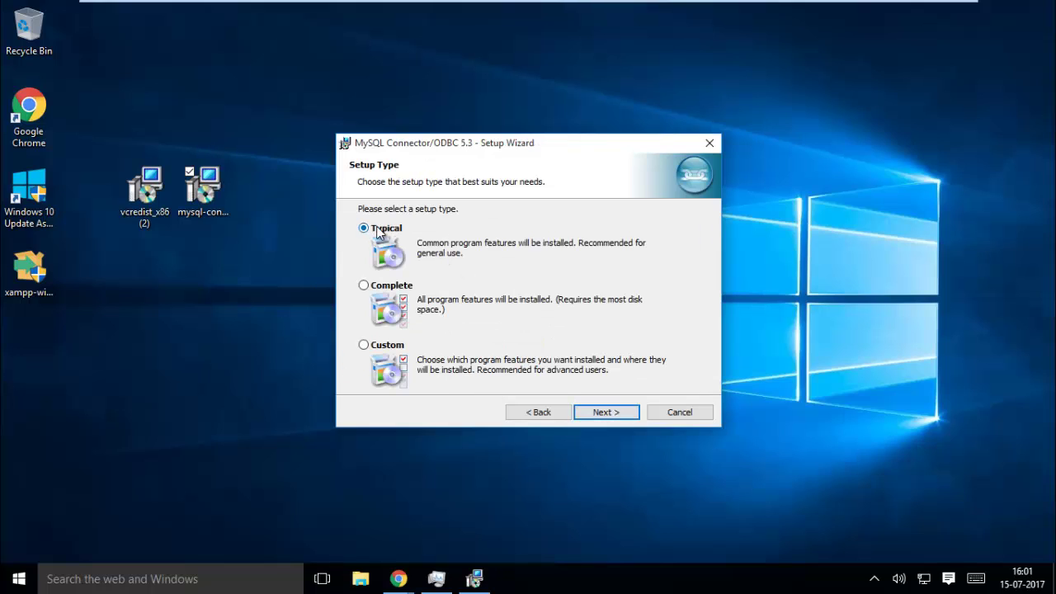
{"action": "left_click", "coordinate": [619, 419]}
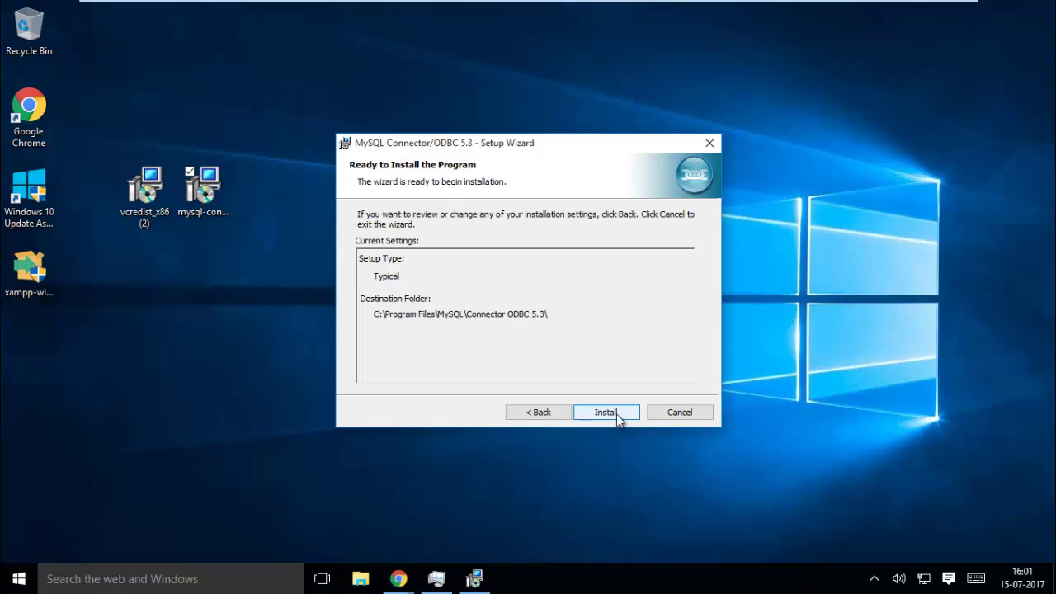
{"action": "left_click", "coordinate": [606, 412]}
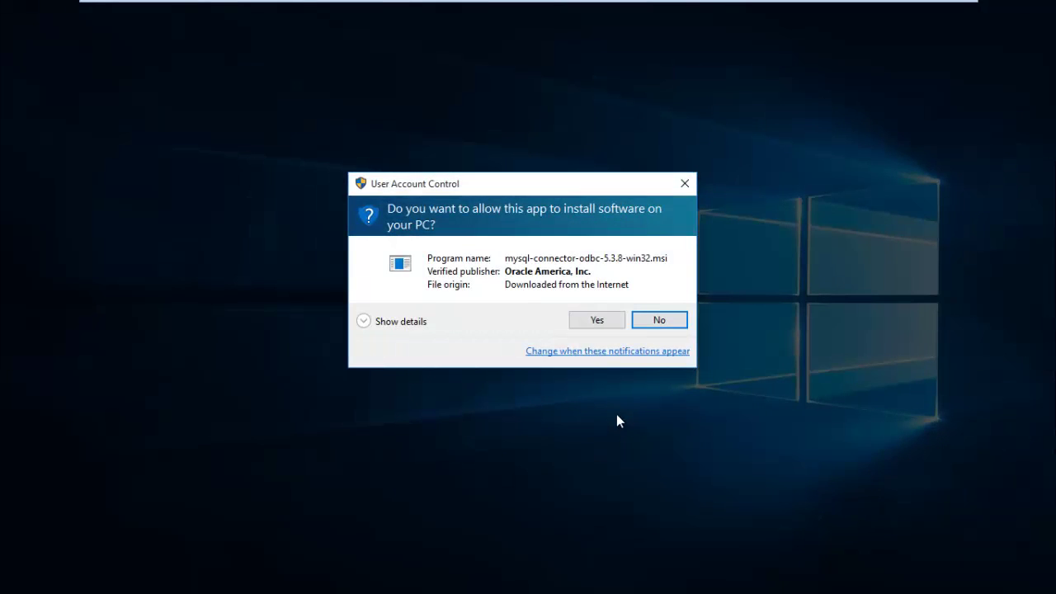
{"action": "left_click", "coordinate": [594, 321]}
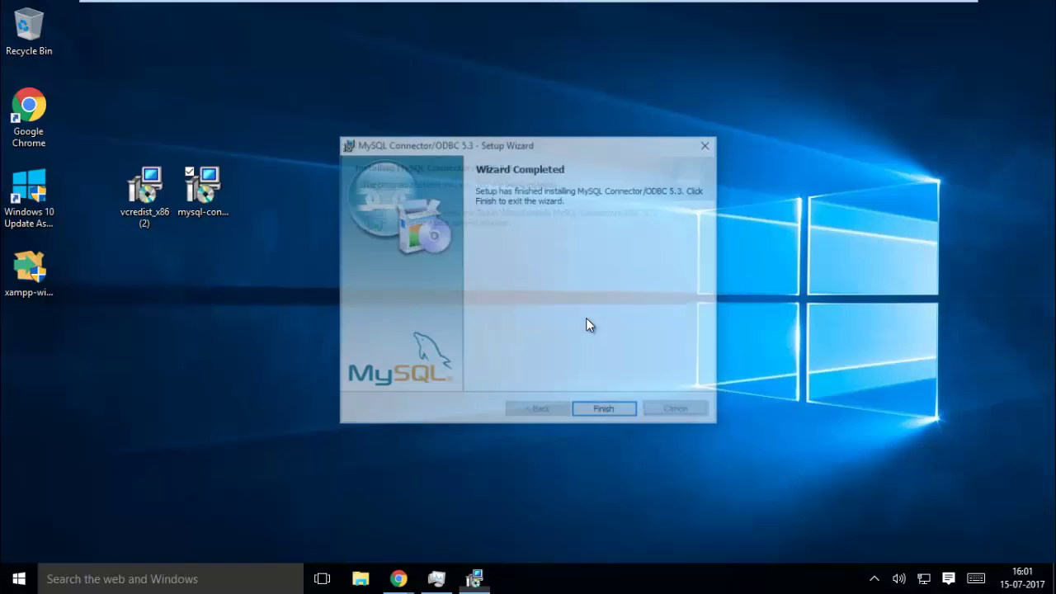
{"action": "left_click", "coordinate": [615, 410]}
{"action": "left_click", "coordinate": [95, 579]}
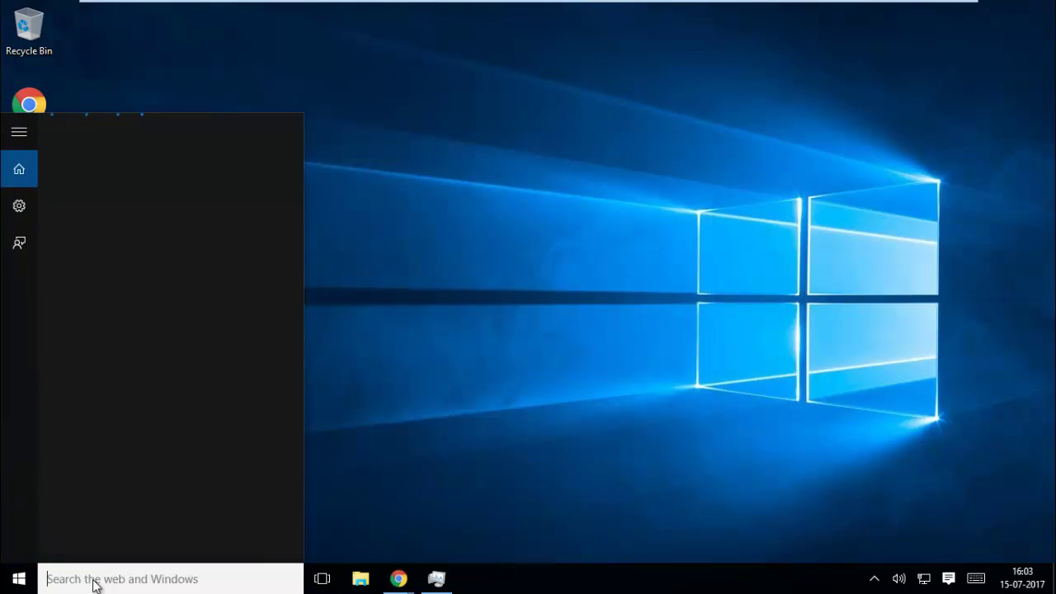
Step: In ODBC Data Sources, add a new user data source using the MySQL ODBC 5.3 Unicode Driver
{"action": "type", "text": "od"}
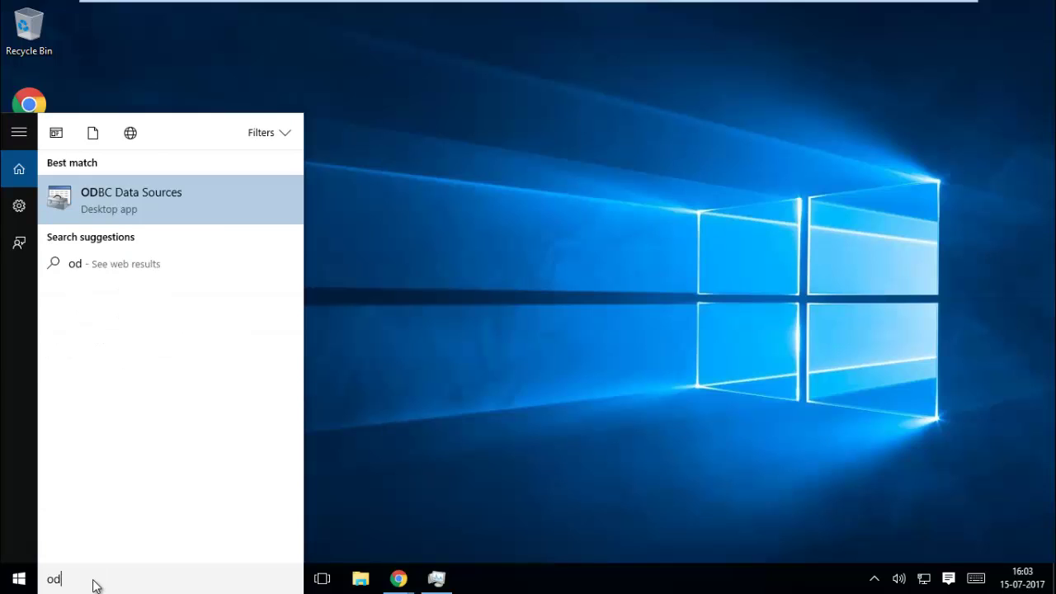
{"action": "type", "text": "bc"}
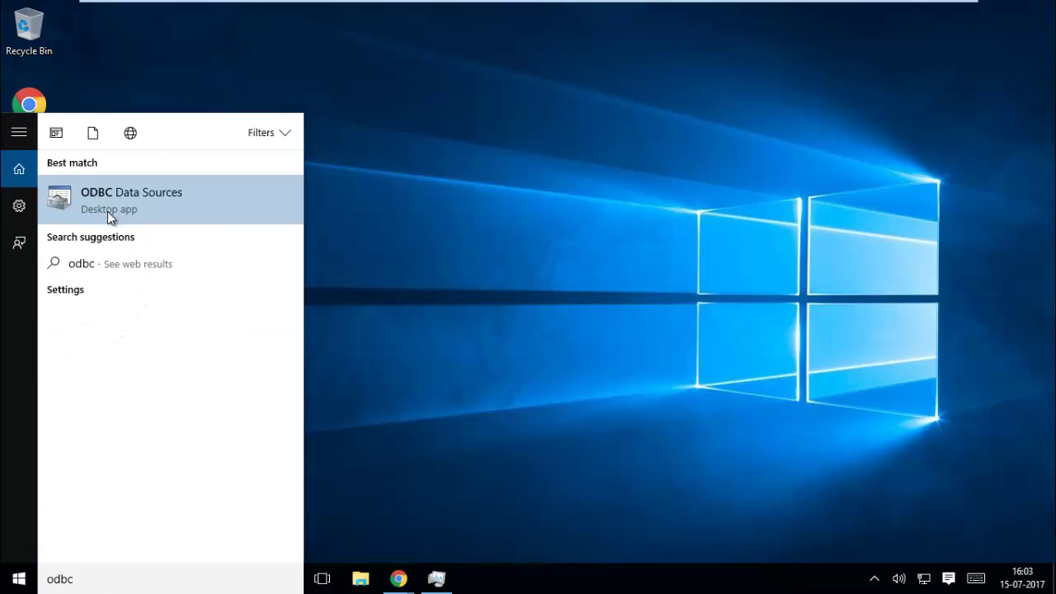
{"action": "left_click", "coordinate": [130, 202]}
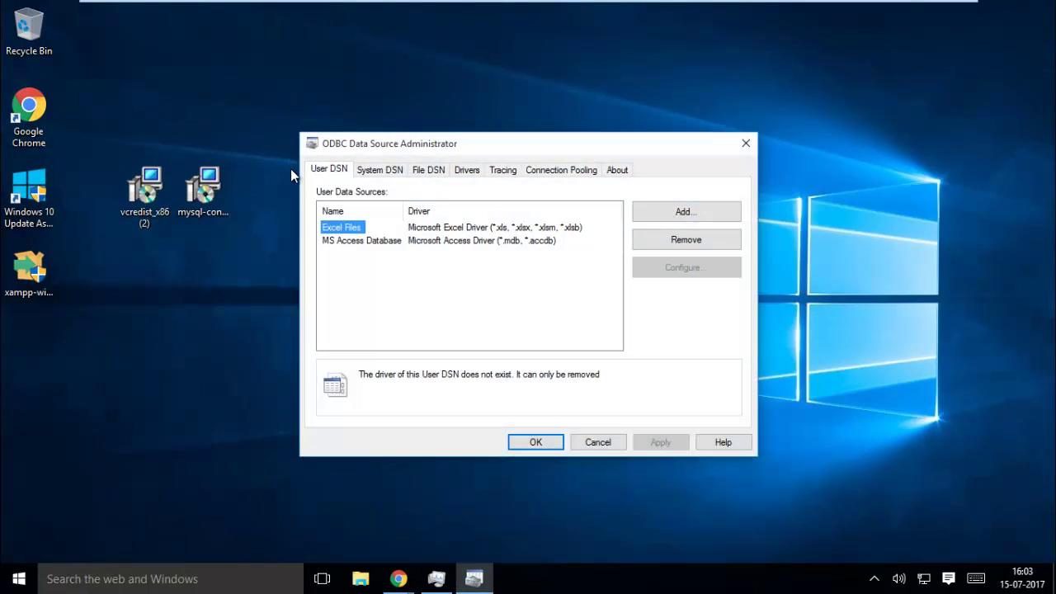
{"action": "left_click", "coordinate": [652, 214]}
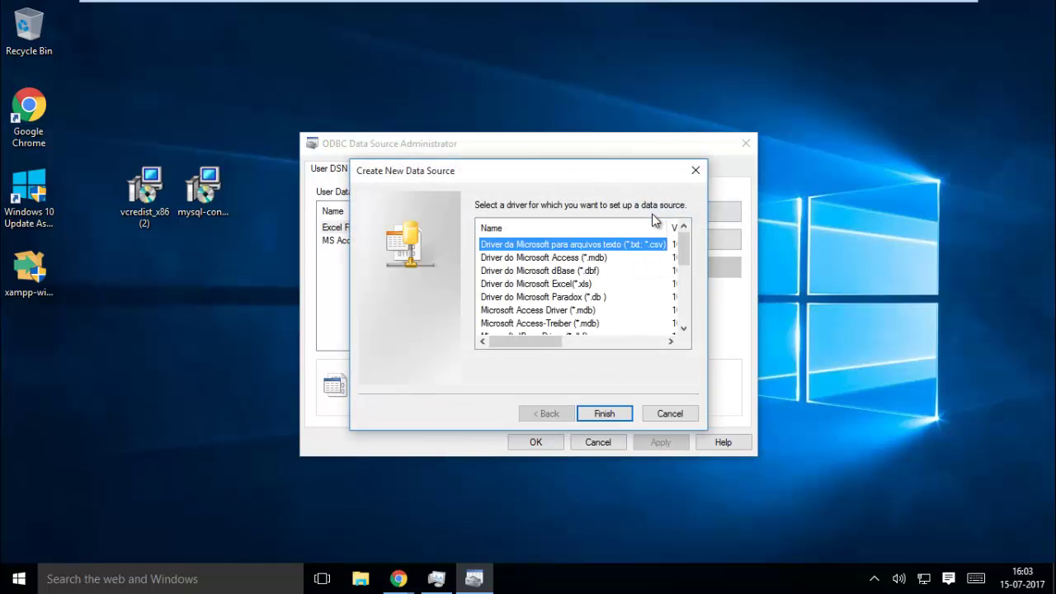
{"action": "left_click_drag", "start_coordinate": [681, 248], "coordinate": [683, 314]}
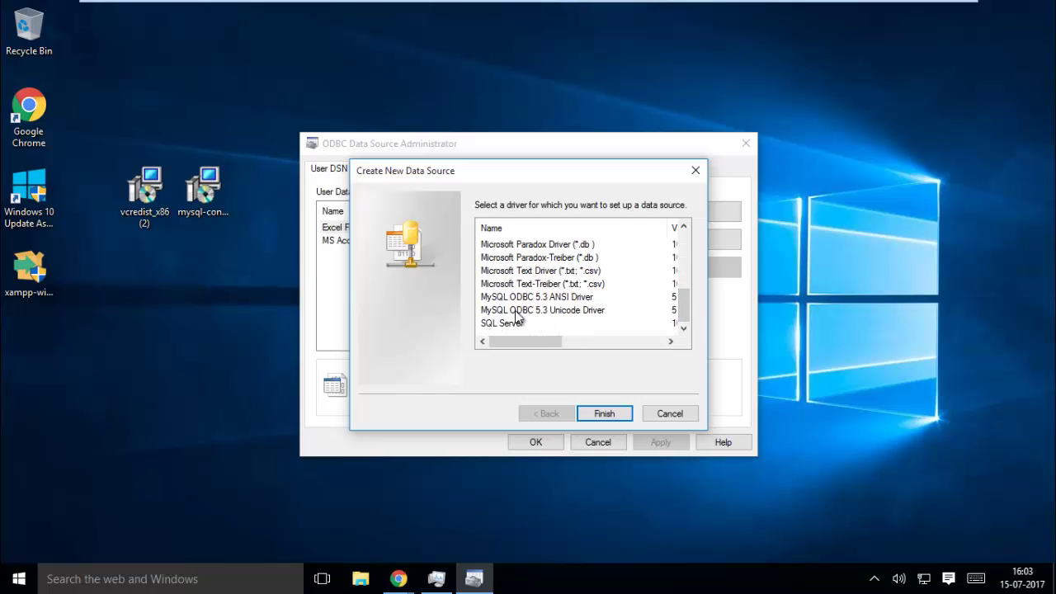
{"action": "left_click", "coordinate": [546, 311]}
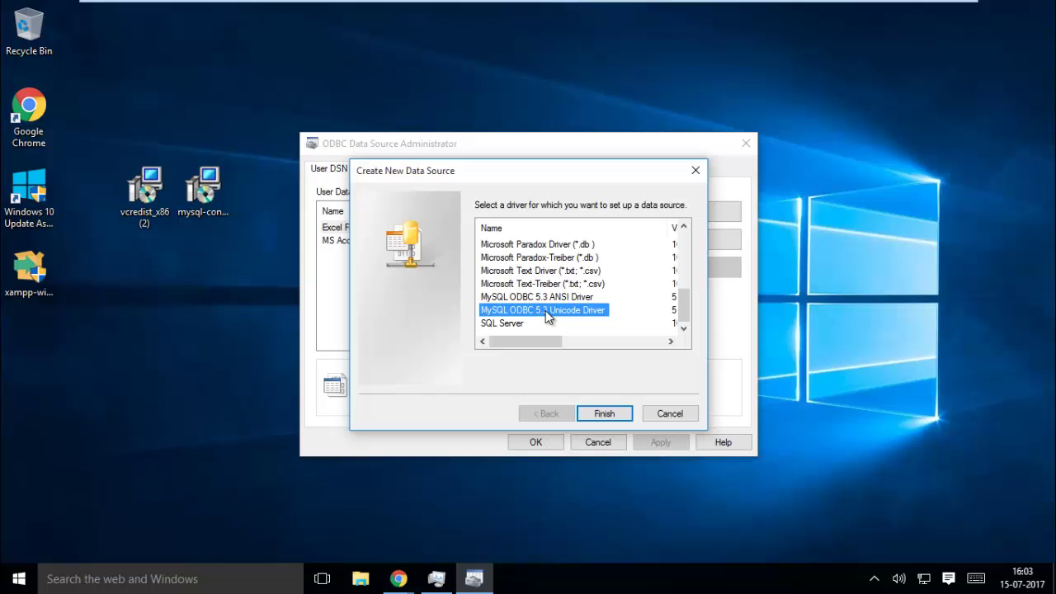
{"action": "left_click", "coordinate": [602, 414]}
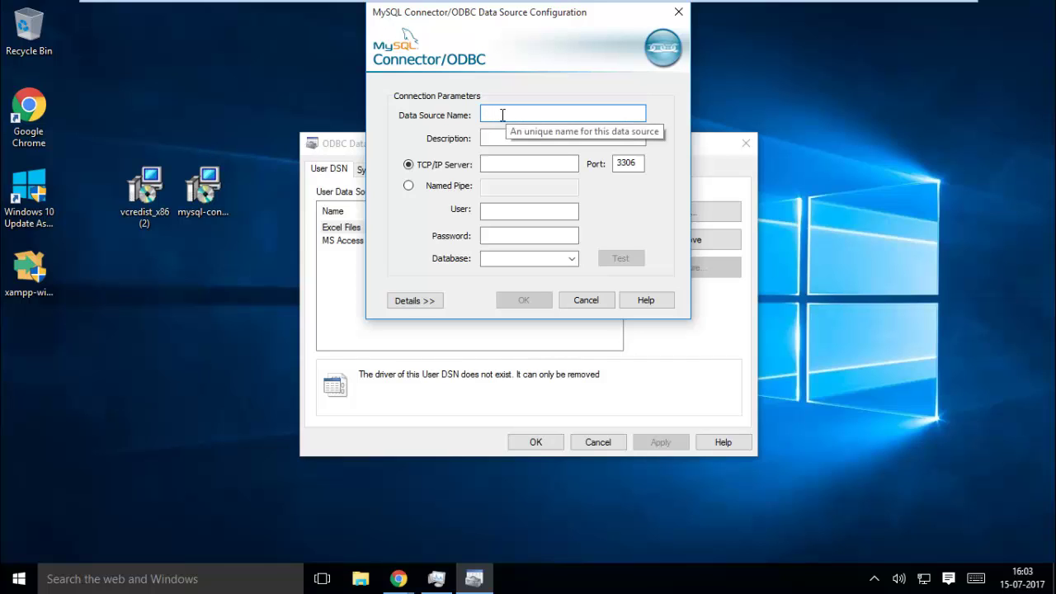
Step: Name the DSN Remote_Mysql_DB with server 123.63.218.182, enter the database user and password, and test
{"action": "type", "text": "Remote_Mysql_DB"}
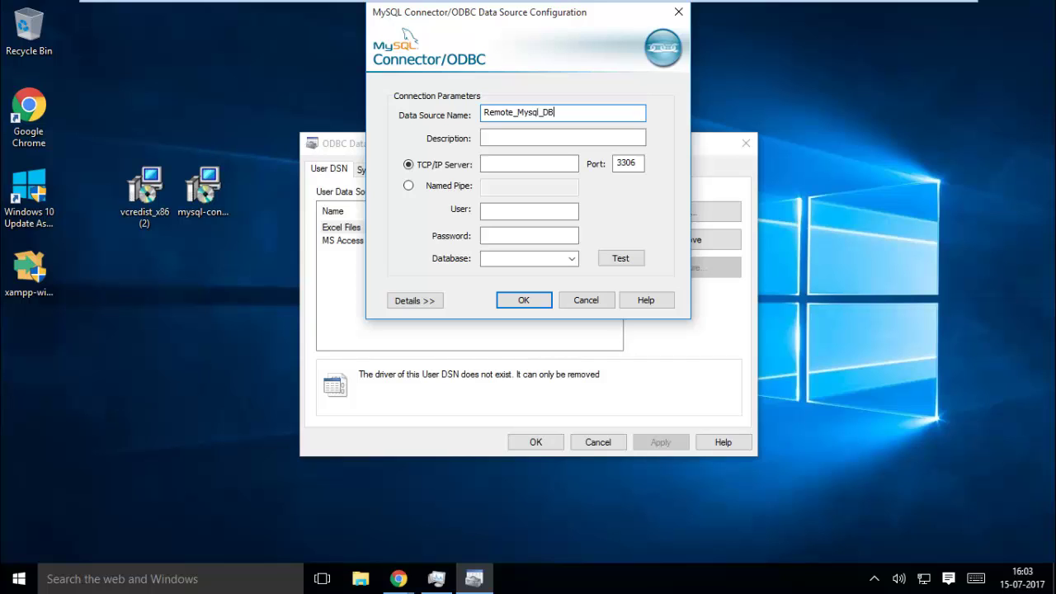
{"action": "left_click", "coordinate": [489, 163]}
{"action": "type", "text": "123.63.218.182"}
{"action": "left_click", "coordinate": [514, 210]}
{"action": "type", "text": "smsadmi"}
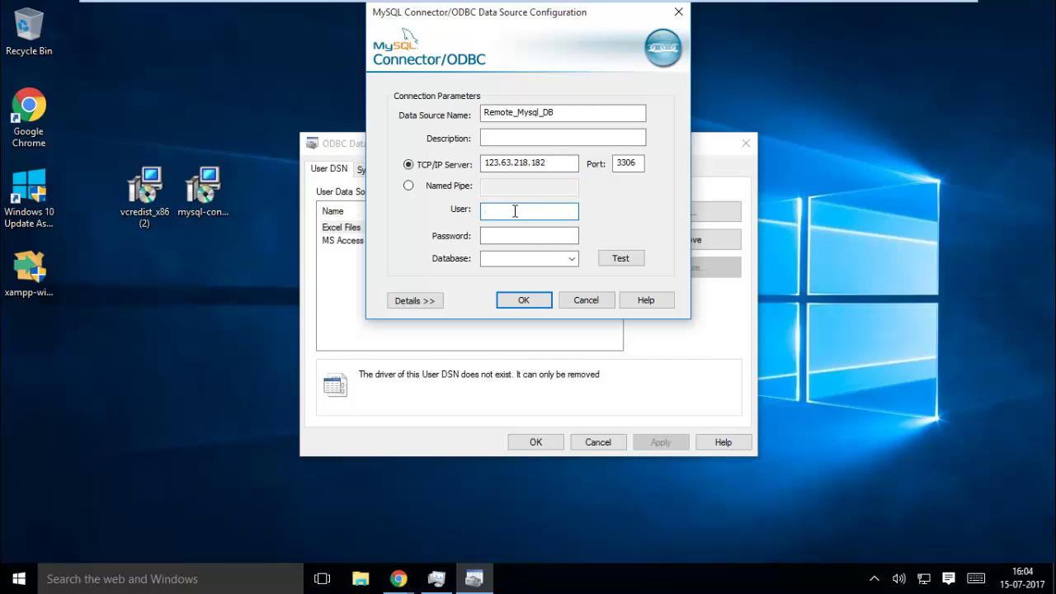
{"action": "type", "text": "n"}
{"action": "left_click", "coordinate": [529, 236]}
{"action": "type", "text": "•••••••"}
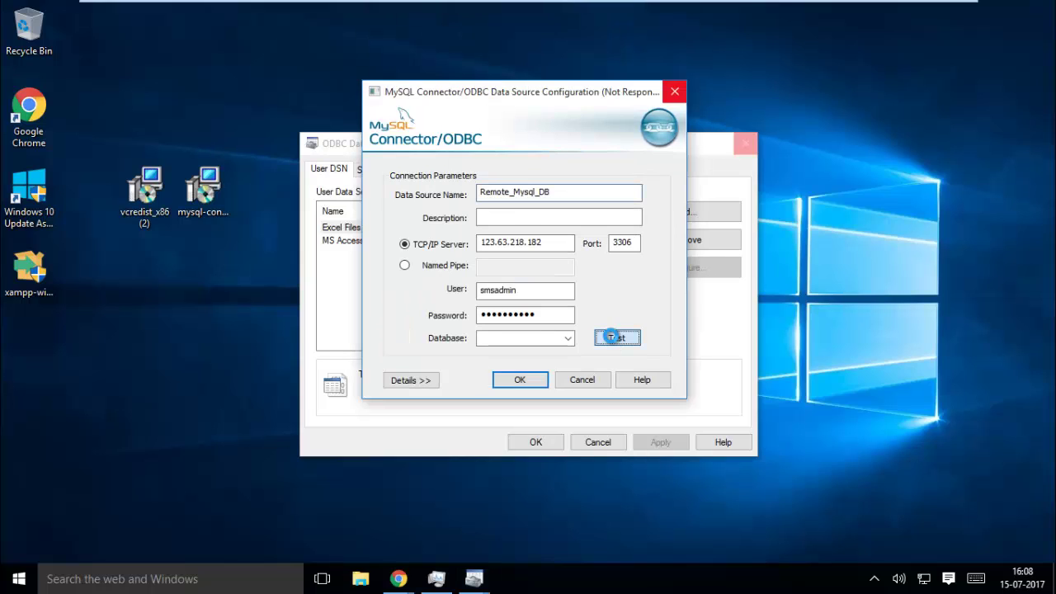
{"action": "key", "text": "Return"}
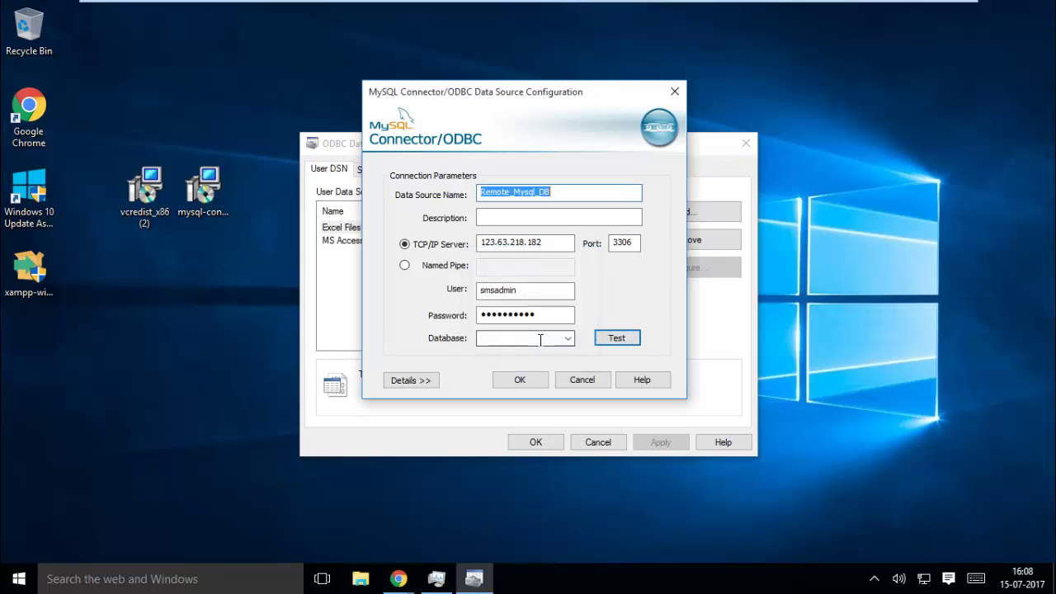
Step: Select the attendance_sys database and save the data source
{"action": "left_click", "coordinate": [569, 338]}
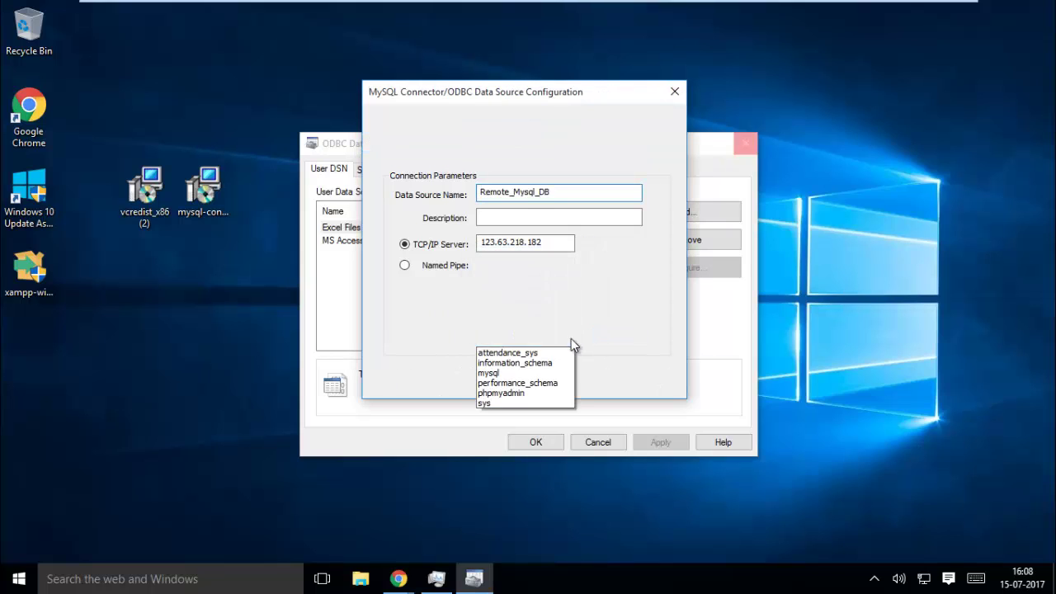
{"action": "left_click", "coordinate": [522, 353]}
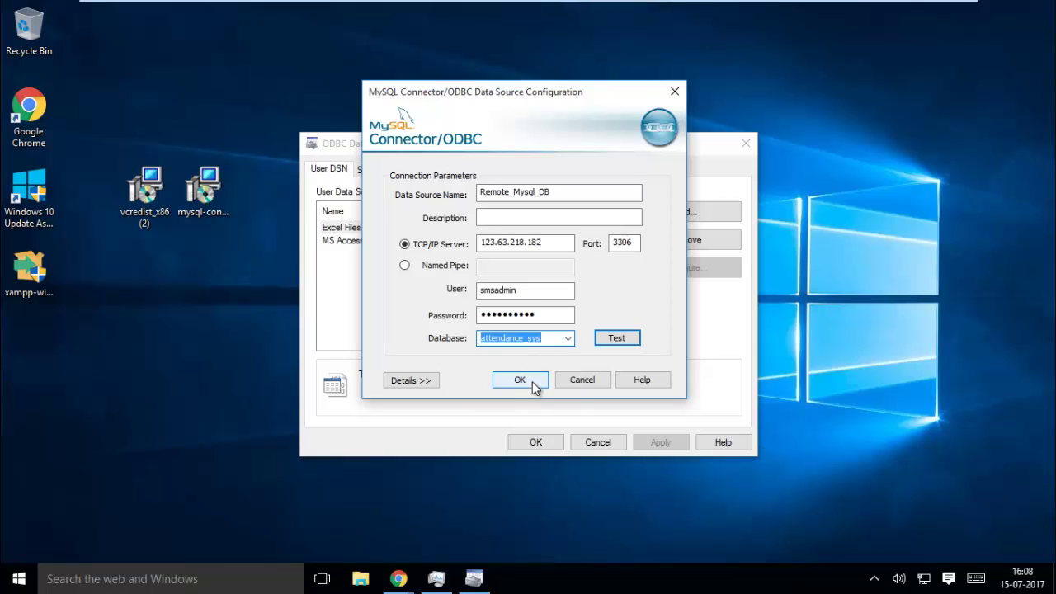
{"action": "left_click", "coordinate": [520, 381]}
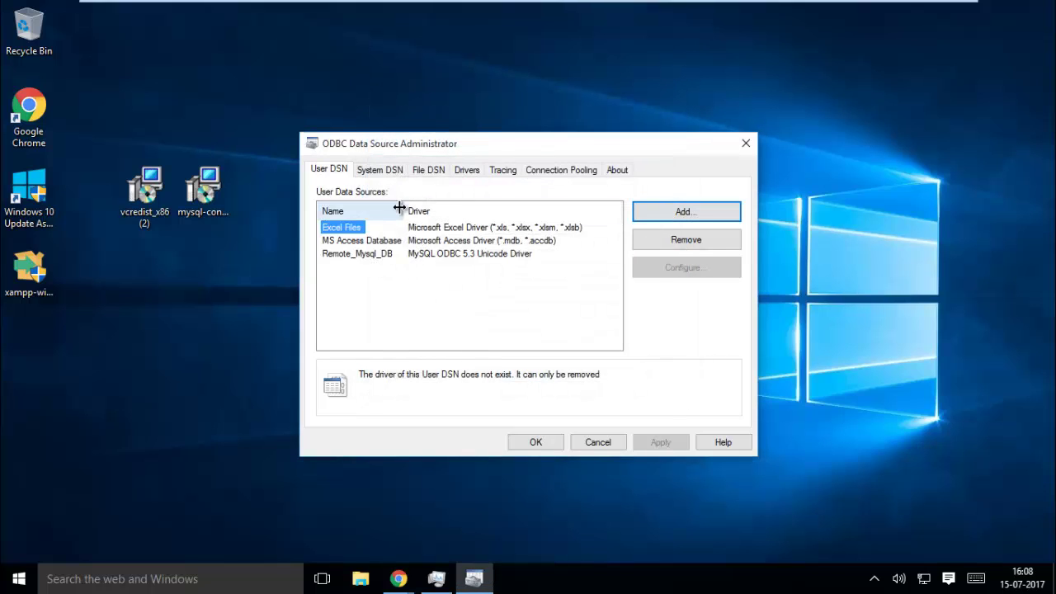
Step: Check the Remote_Mysql_DB entry in the user data sources list and close the administrator
{"action": "left_click_drag", "start_coordinate": [404, 211], "coordinate": [425, 212]}
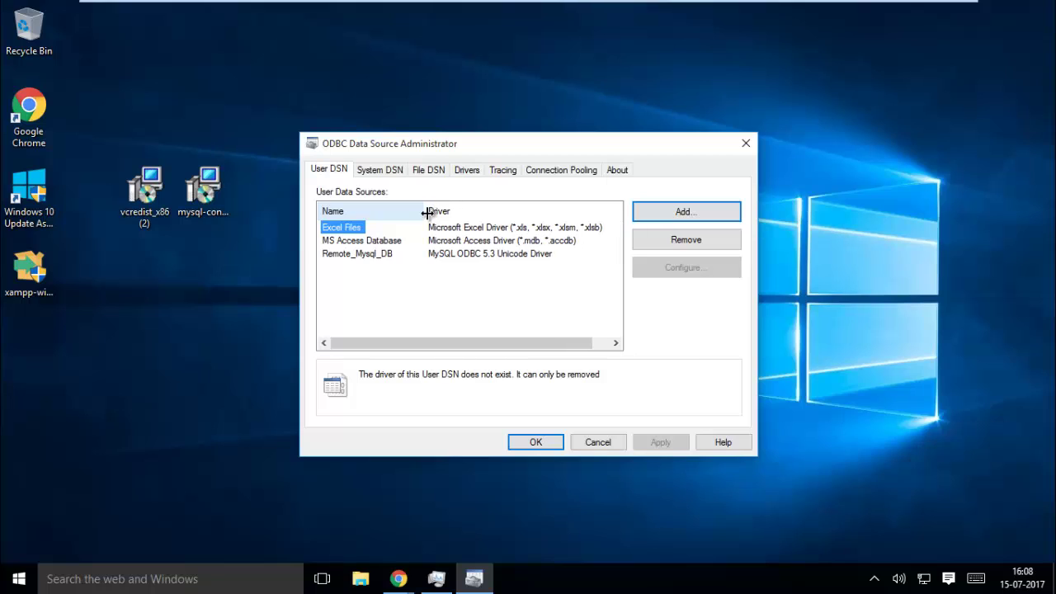
{"action": "left_click", "coordinate": [354, 257]}
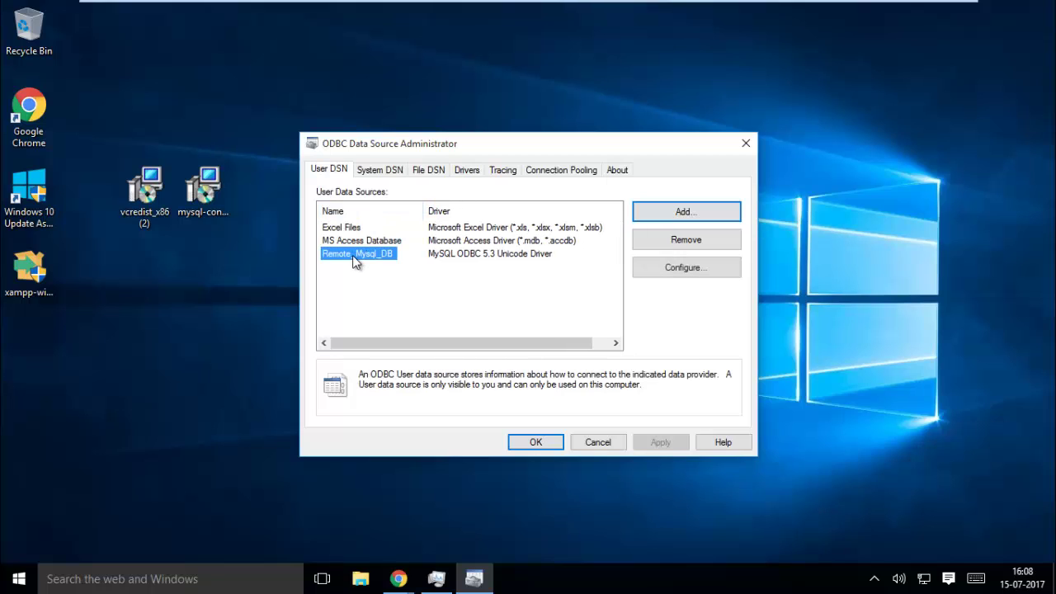
{"action": "left_click", "coordinate": [529, 445]}
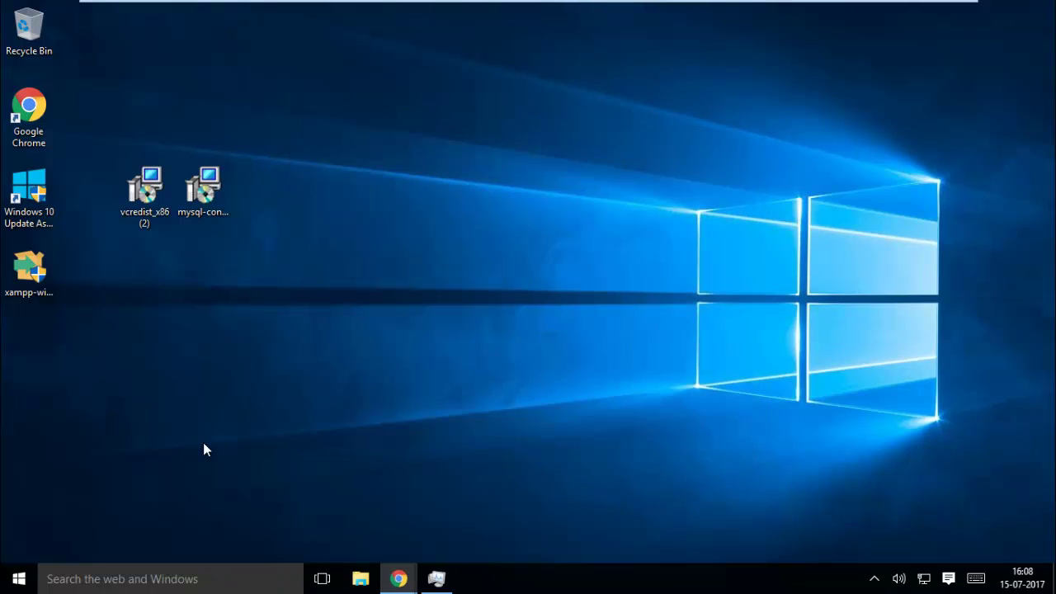
Step: Launch Access 2016, create blank database Database2, close Table1, and show the External Data options
{"action": "left_click", "coordinate": [18, 579]}
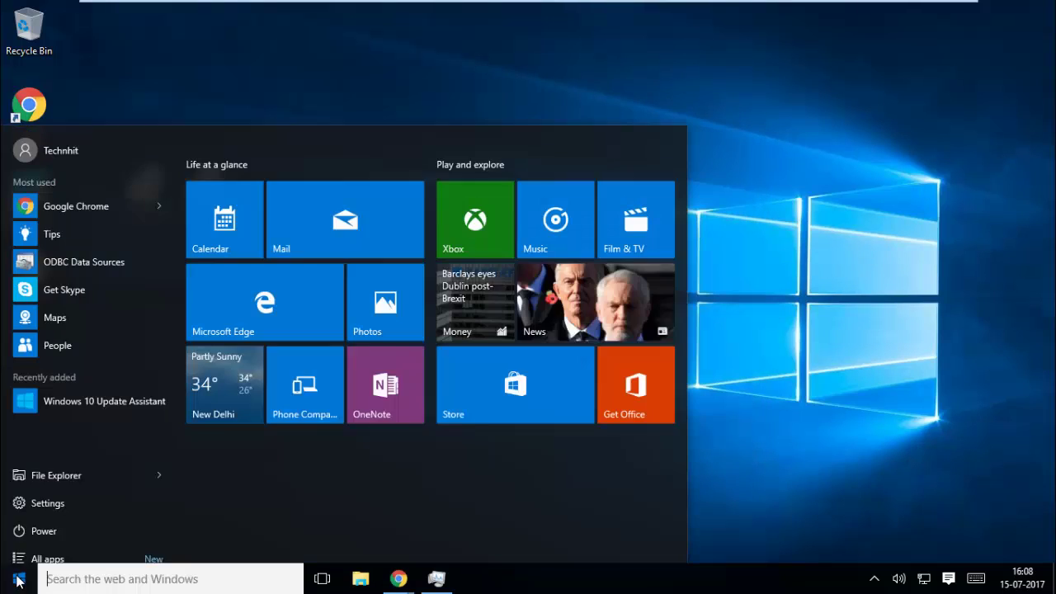
{"action": "left_click", "coordinate": [47, 546]}
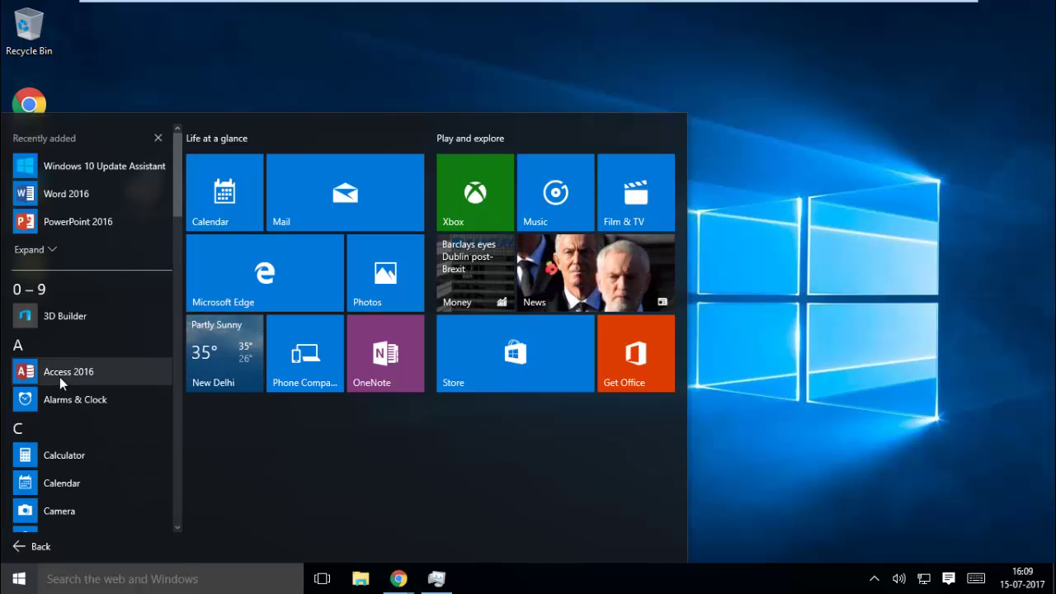
{"action": "left_click", "coordinate": [59, 372]}
{"action": "left_click", "coordinate": [418, 232]}
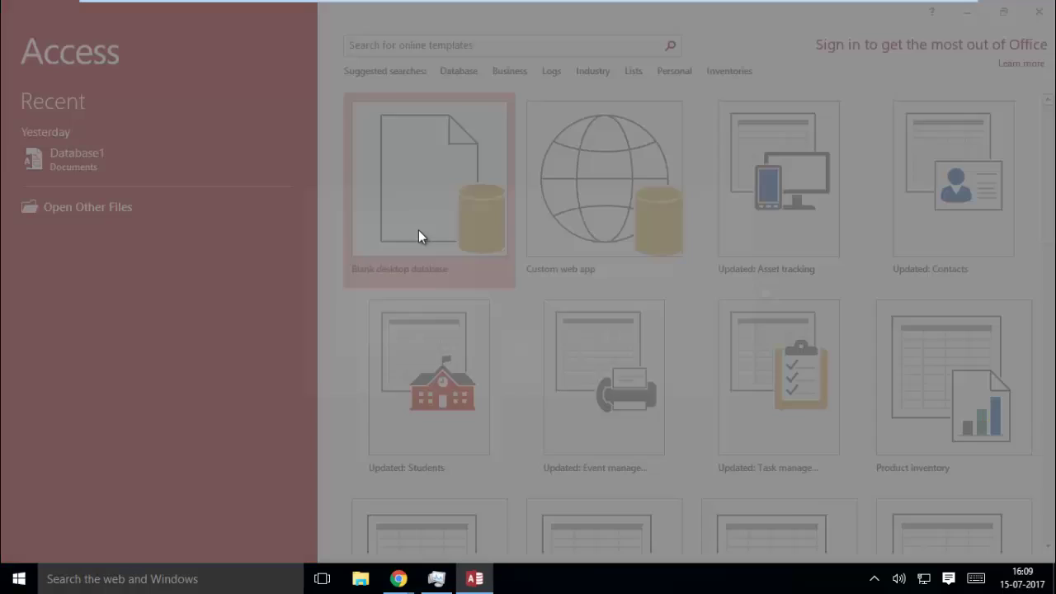
{"action": "left_click", "coordinate": [532, 376]}
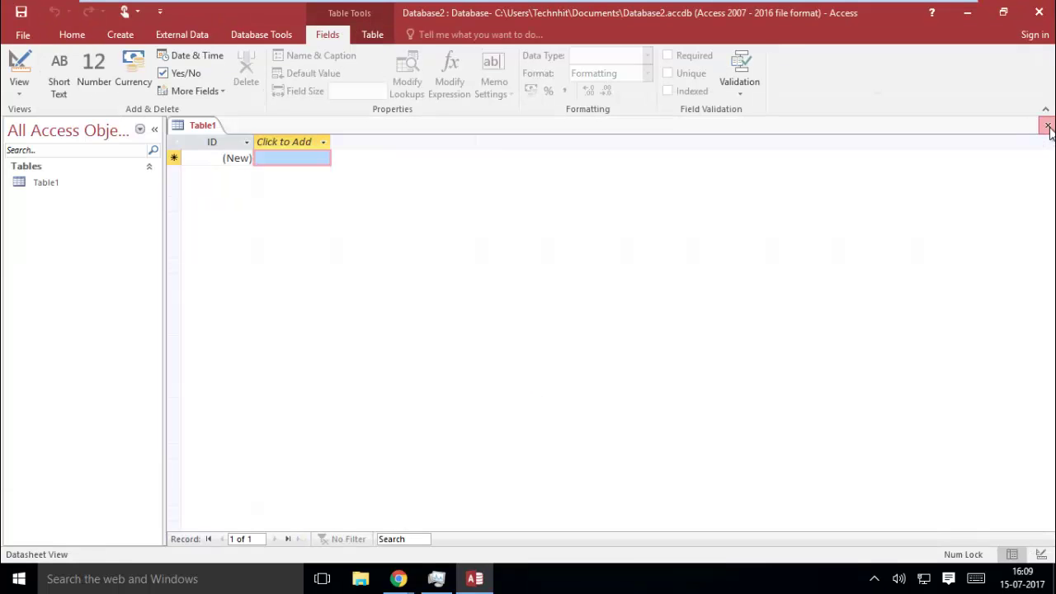
{"action": "left_click", "coordinate": [1048, 126]}
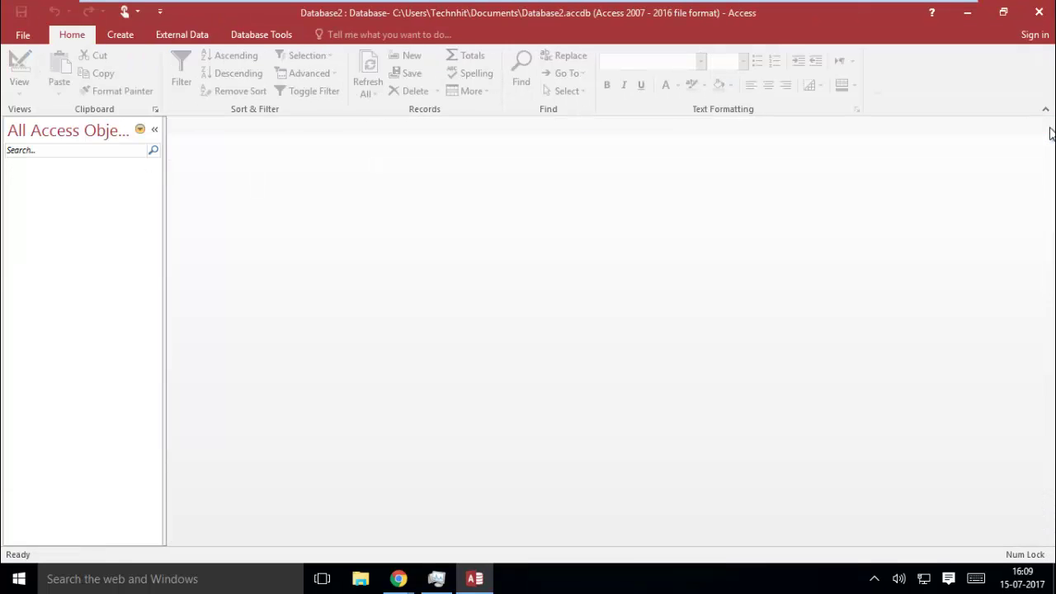
{"action": "left_click", "coordinate": [180, 36]}
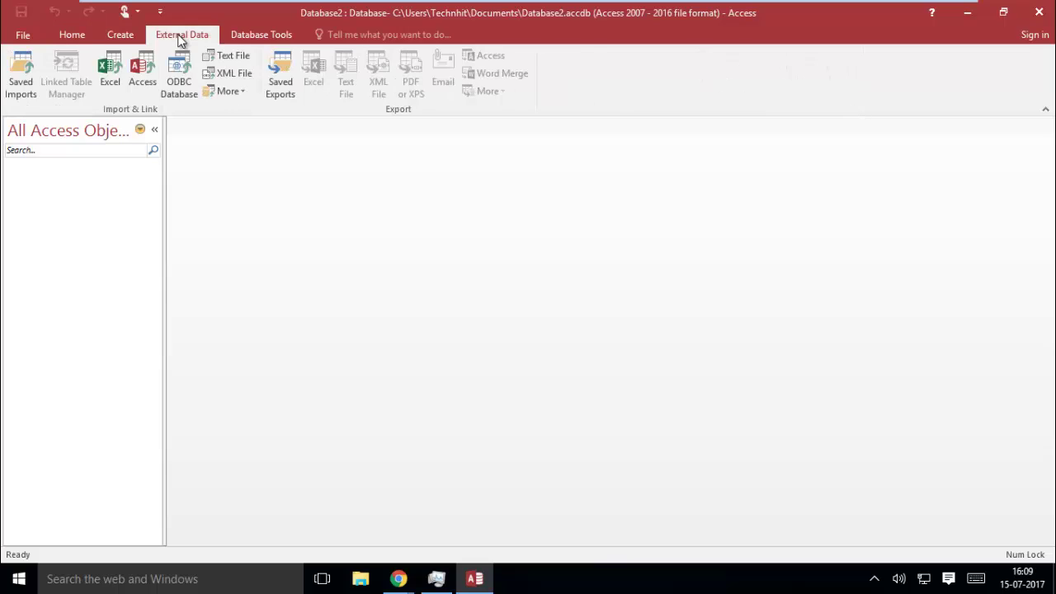
Step: Link to an ODBC database through the Remote_Mysql_DB machine data source
{"action": "left_click", "coordinate": [177, 76]}
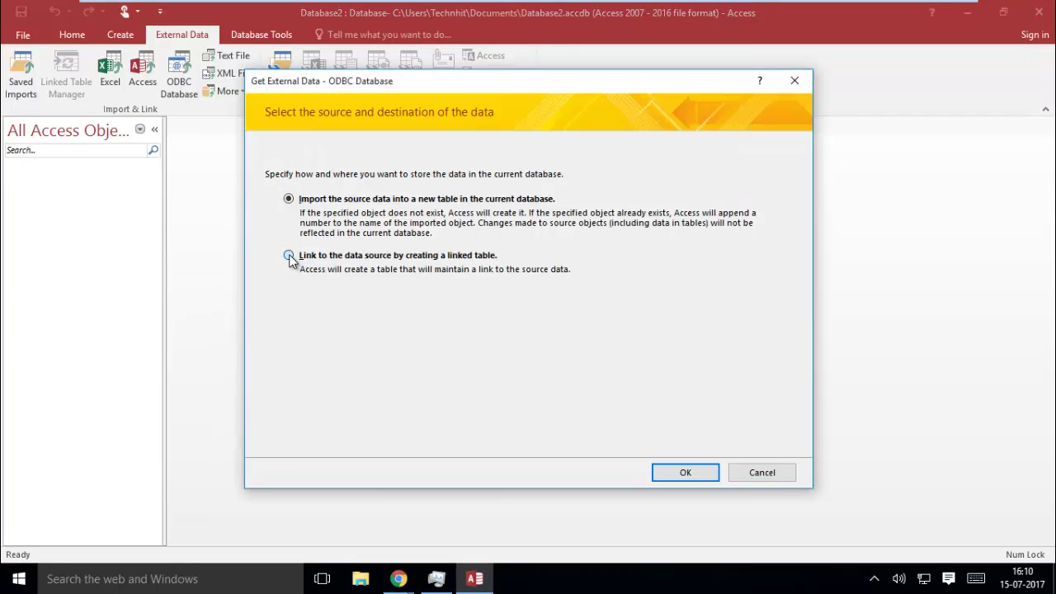
{"action": "left_click", "coordinate": [665, 478]}
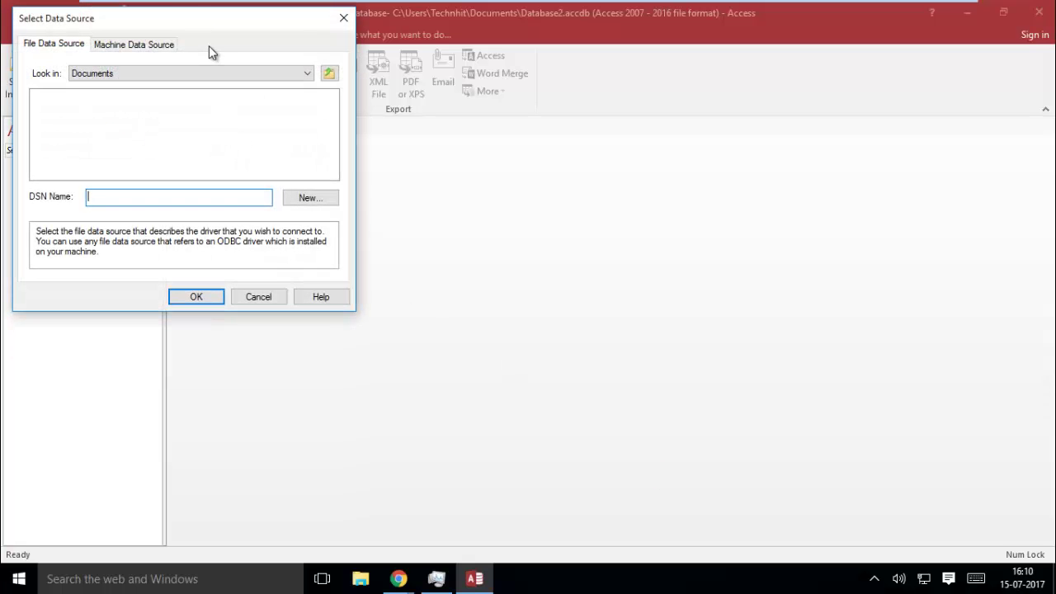
{"action": "left_click_drag", "start_coordinate": [184, 13], "coordinate": [463, 122]}
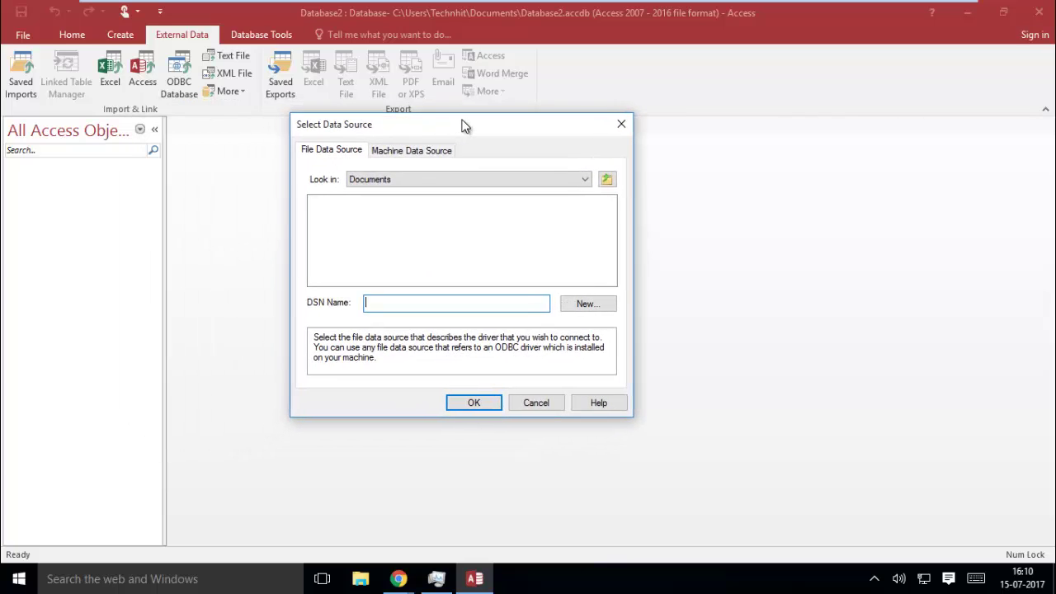
{"action": "left_click", "coordinate": [410, 151]}
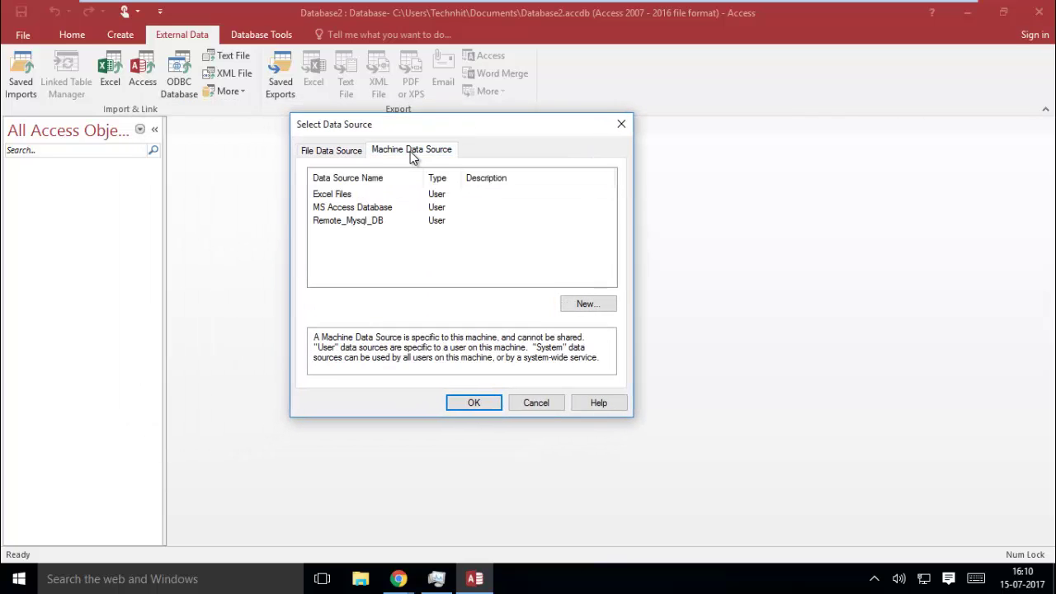
{"action": "left_click", "coordinate": [353, 224]}
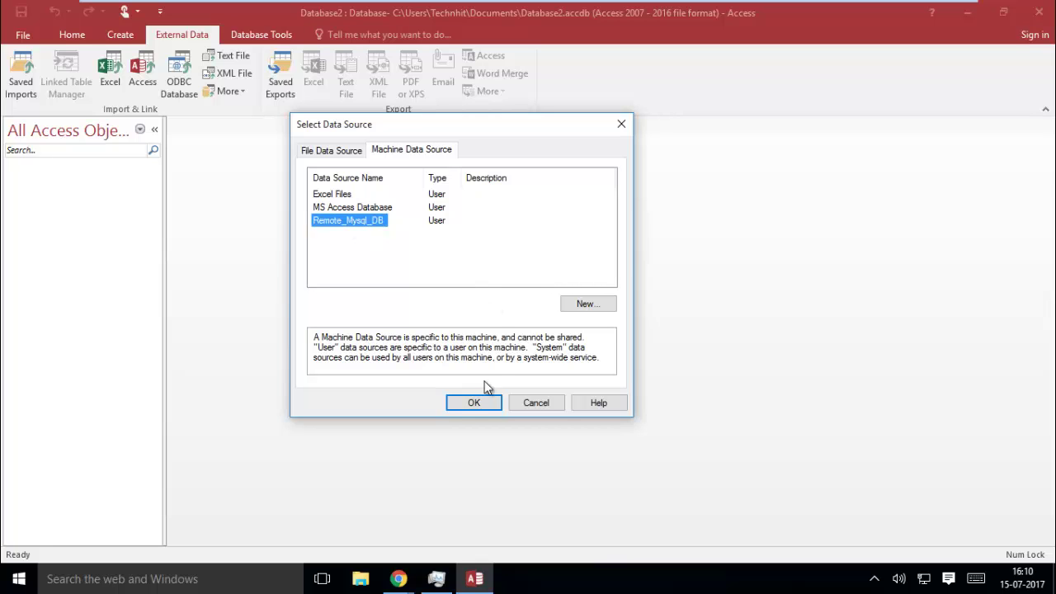
{"action": "left_click", "coordinate": [470, 402]}
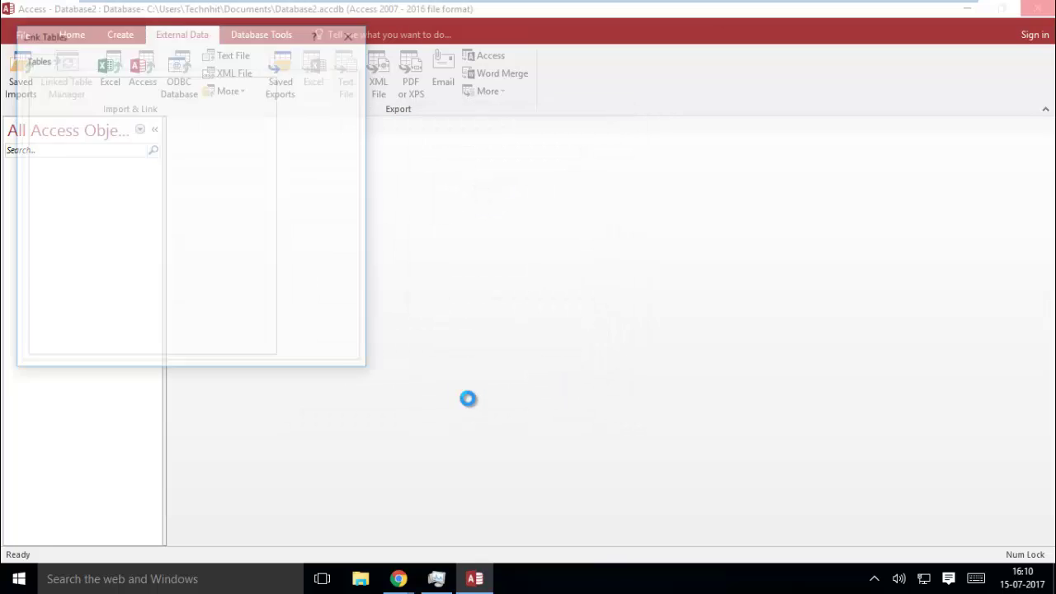
Step: Link all the remote MySQL tables and open the linked users table
{"action": "left_click", "coordinate": [298, 261]}
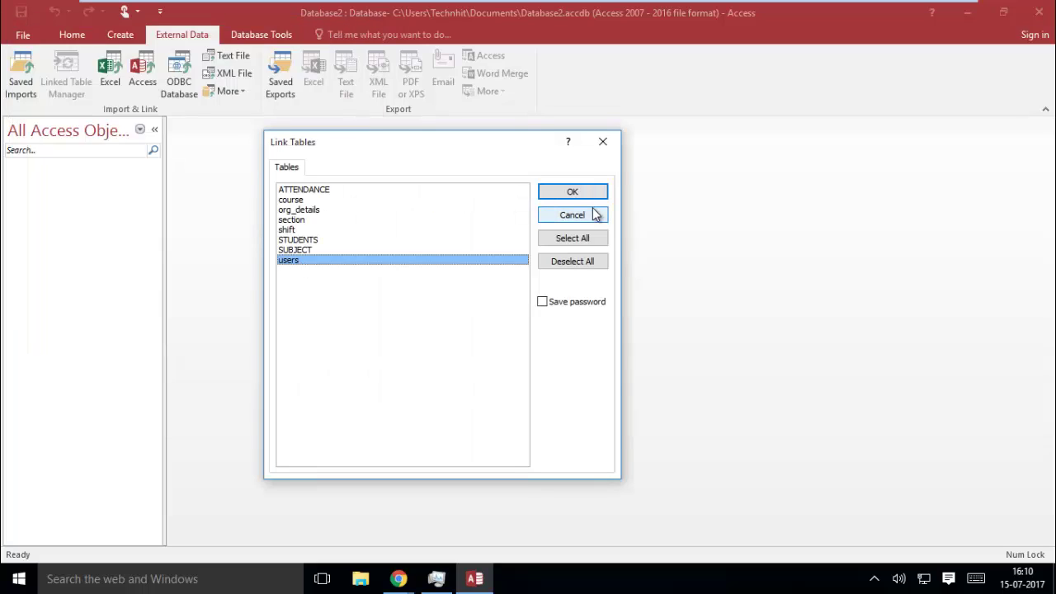
{"action": "left_click", "coordinate": [561, 259]}
{"action": "left_click", "coordinate": [561, 239]}
{"action": "left_click", "coordinate": [591, 190]}
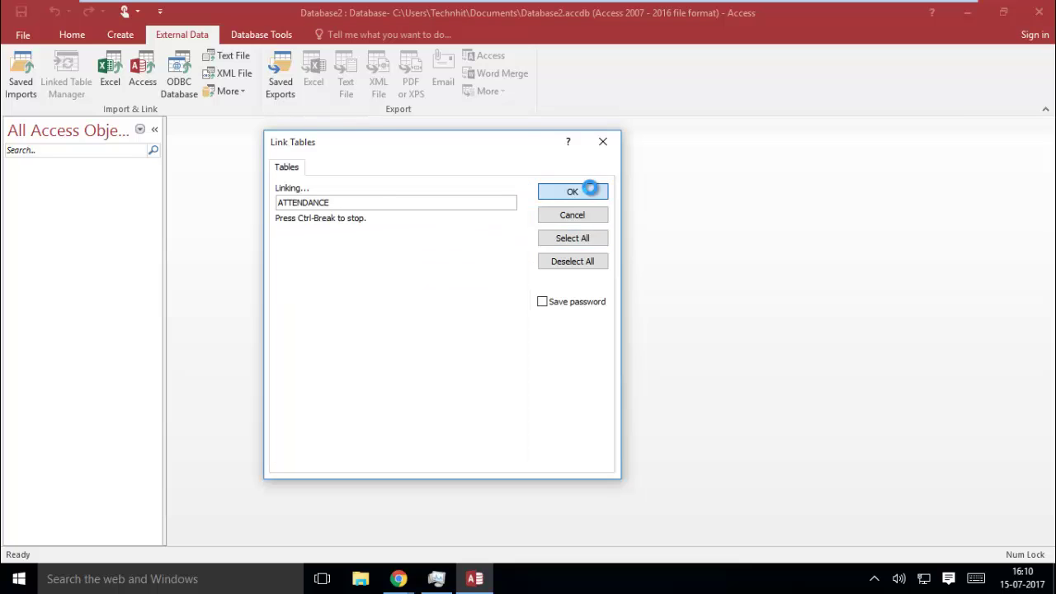
{"action": "left_click", "coordinate": [558, 325]}
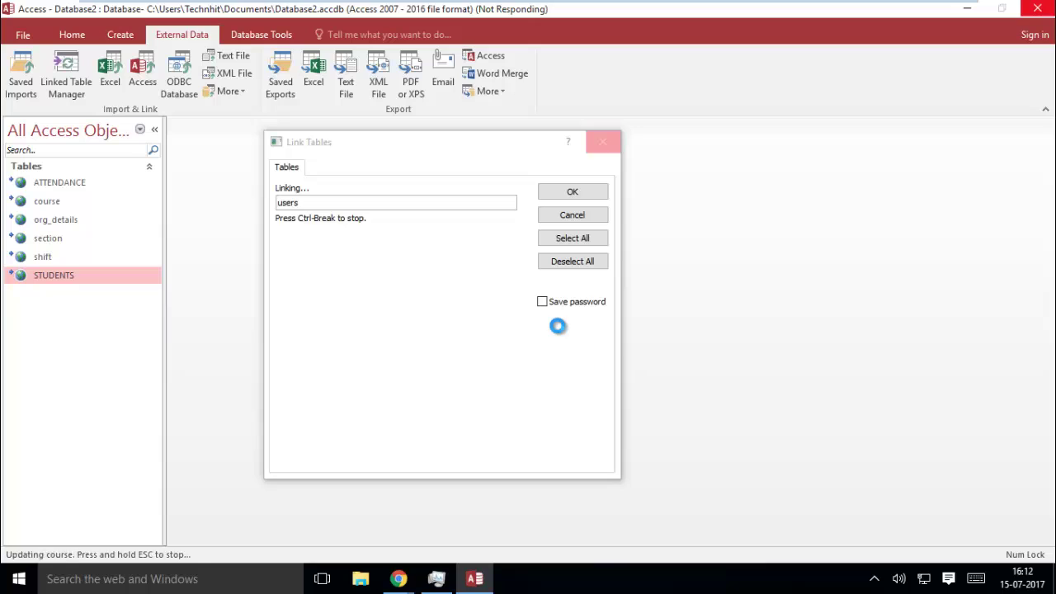
{"action": "double_click", "coordinate": [41, 317]}
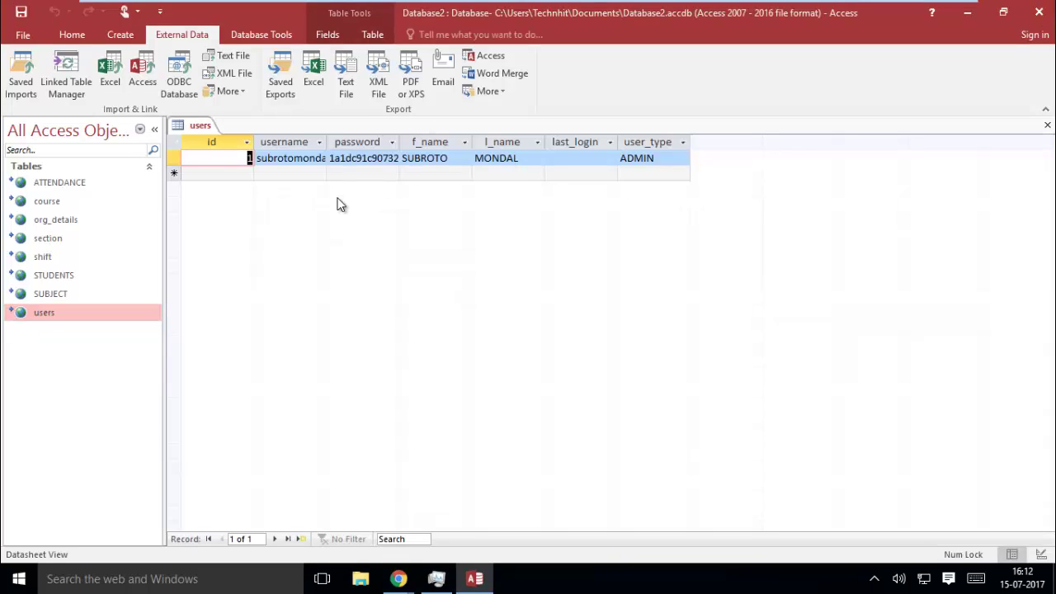
Step: Add record id 2 to users with placeholder text in username, password, f_name, l_name, last_login and user_type
{"action": "left_click", "coordinate": [287, 171]}
{"action": "type", "text": "/ldfsdlkf"}
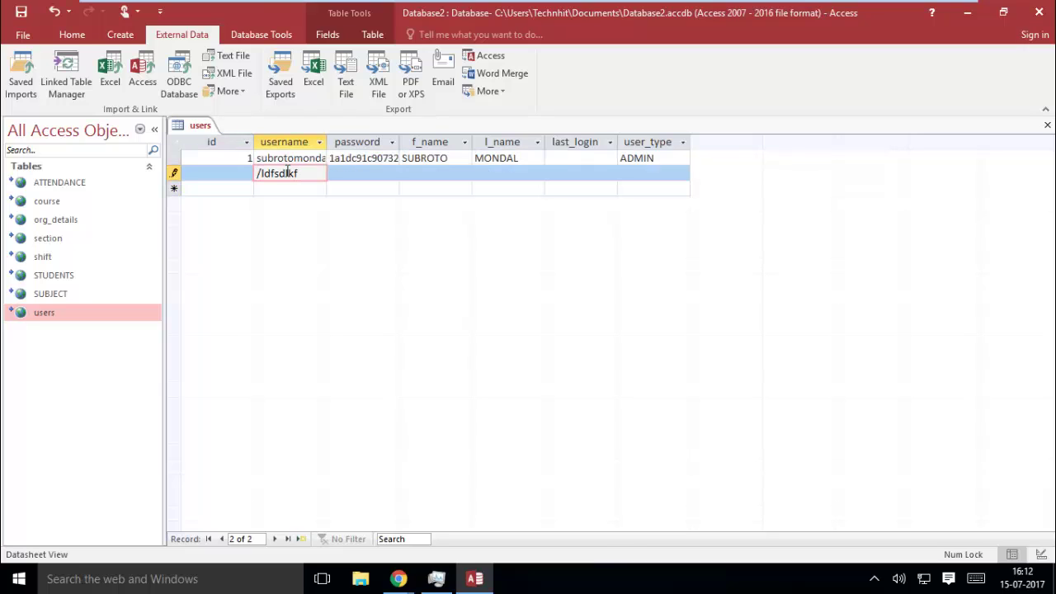
{"action": "key", "text": "Tab"}
{"action": "type", "text": "s,dmf.,"}
{"action": "key", "text": "Tab"}
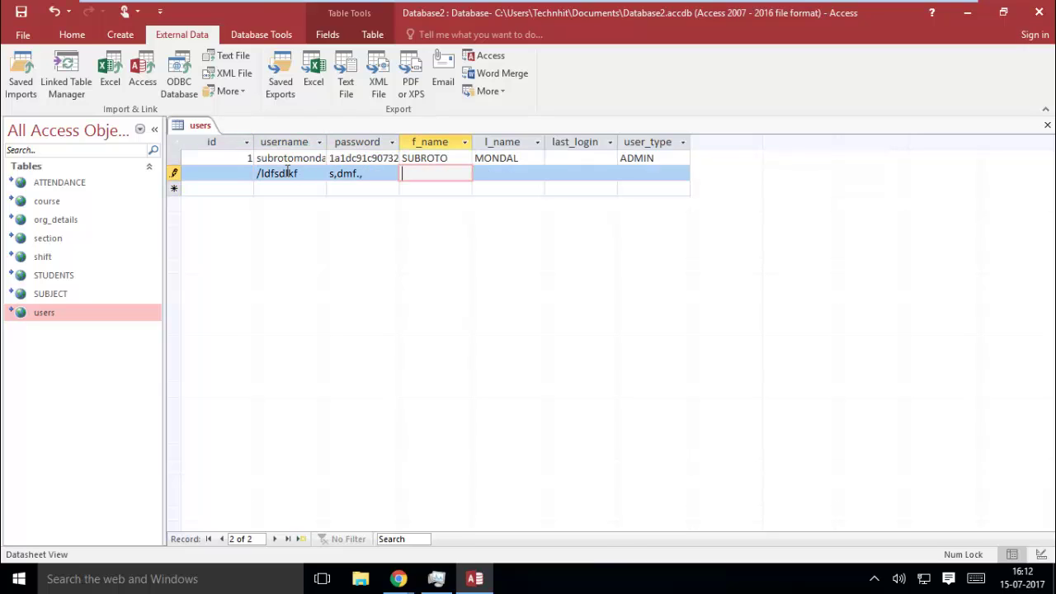
{"action": "type", "text": ",.sdmf"}
{"action": "key", "text": "Tab"}
{"action": "type", "text": ",dmf"}
{"action": "key", "text": "Tab"}
{"action": "type", "text": ",dmf"}
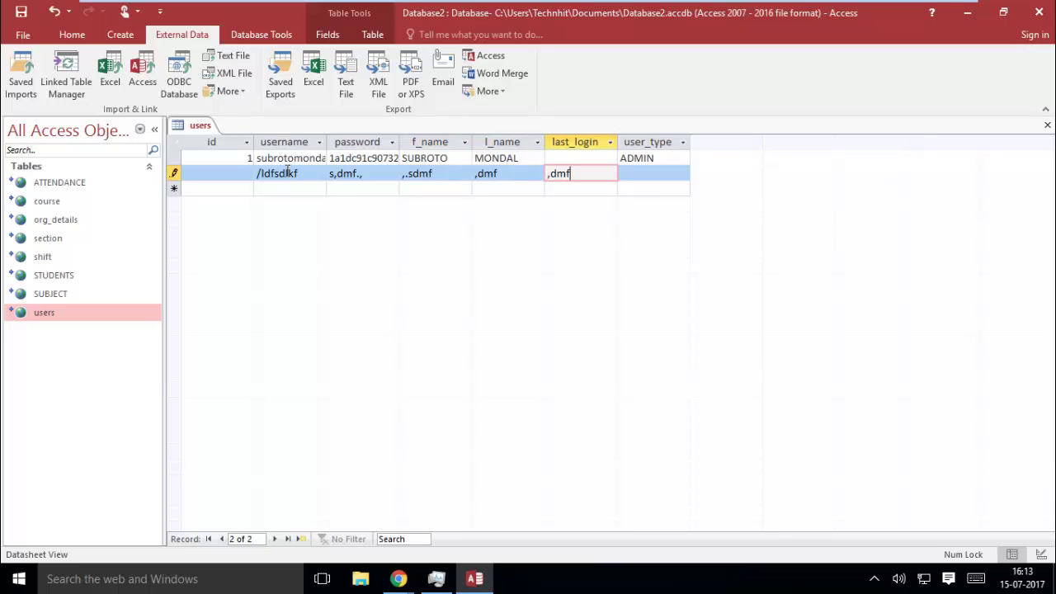
{"action": "key", "text": "Tab"}
{"action": "type", "text": "s,dm"}
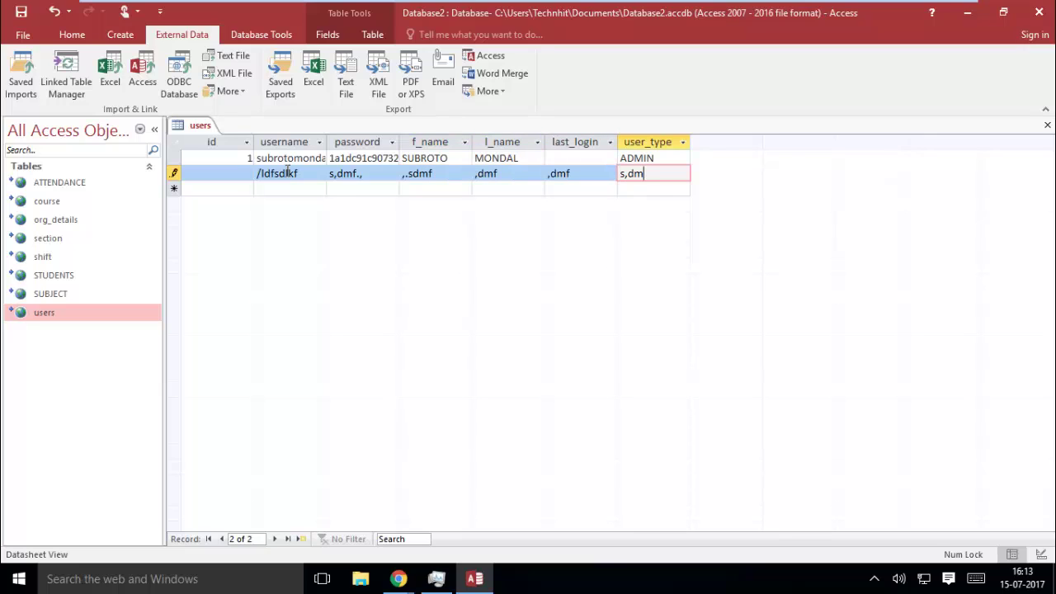
{"action": "key", "text": "Tab"}
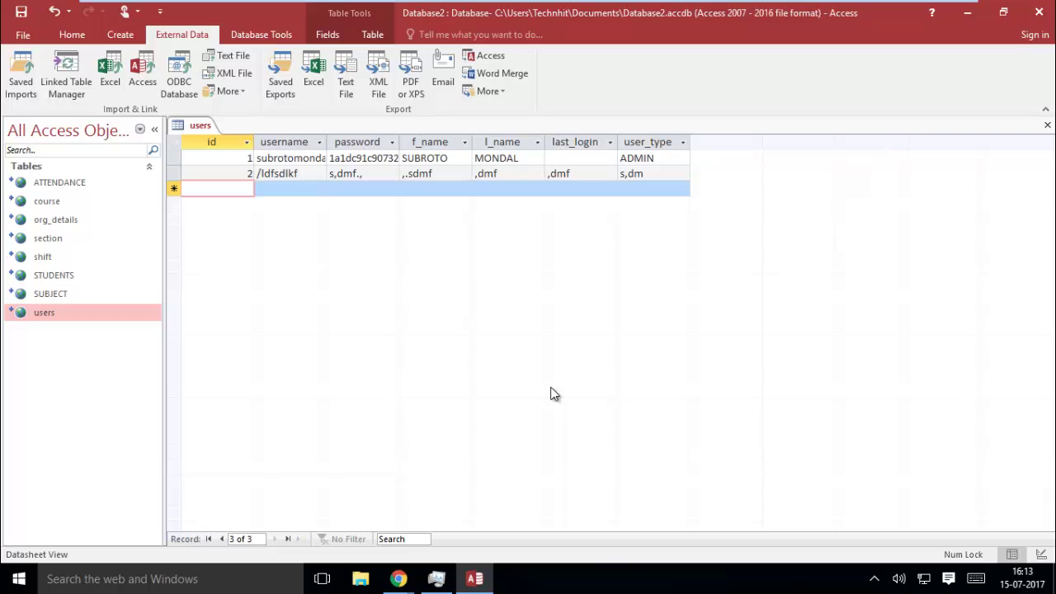